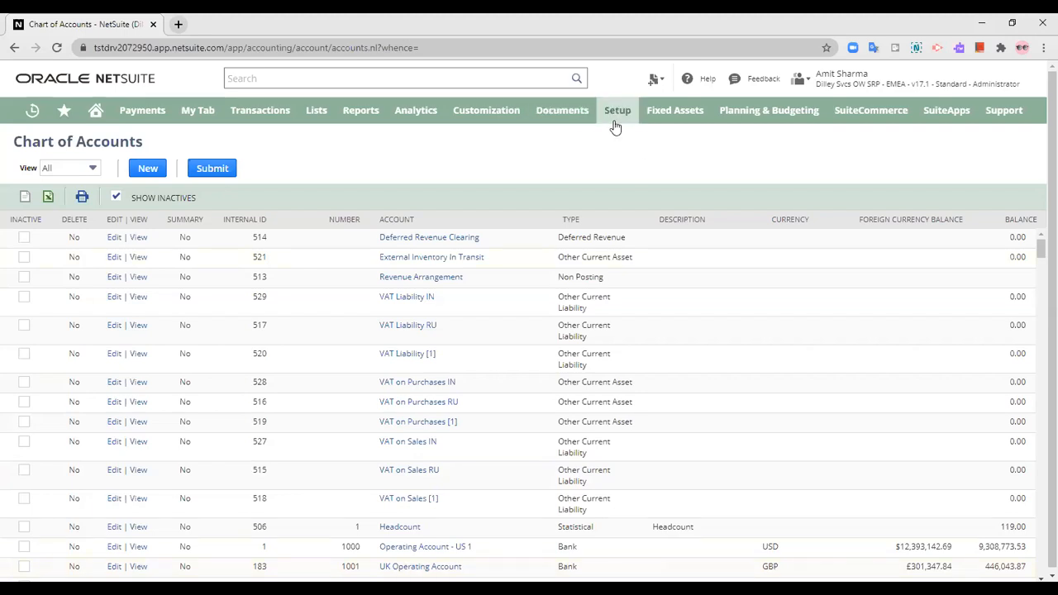
# - Review the accounts listed in the Chart of Accounts
pyautogui.moveTo(610, 124)
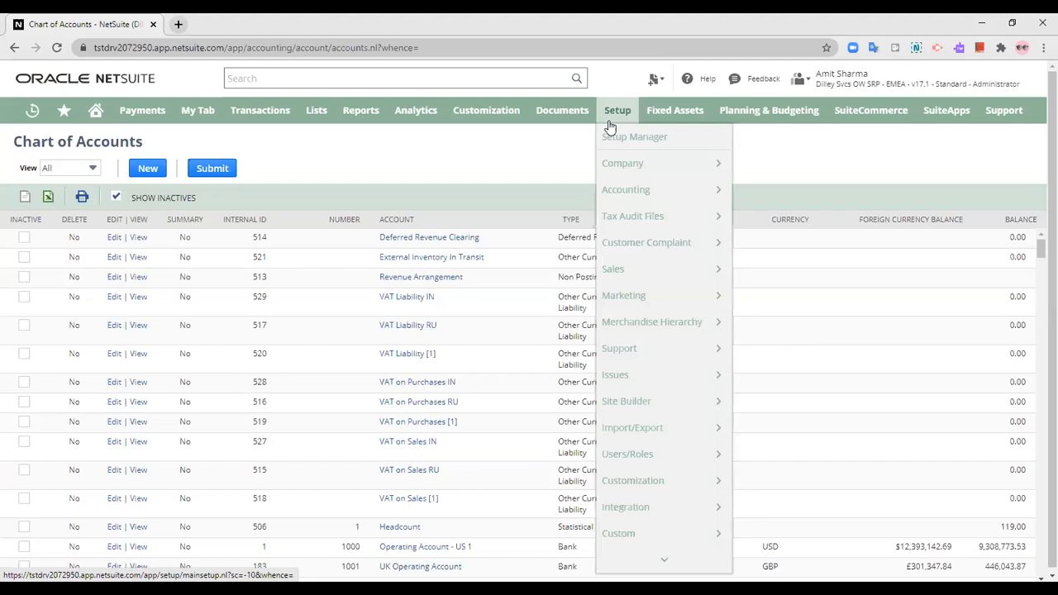
pyautogui.moveTo(635, 199)
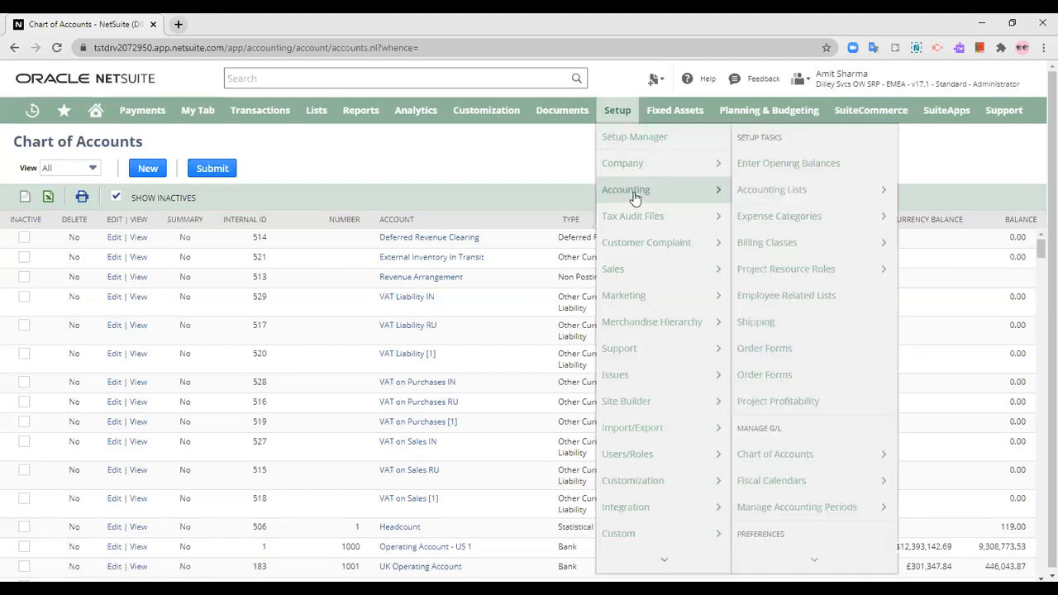
pyautogui.moveTo(798, 455)
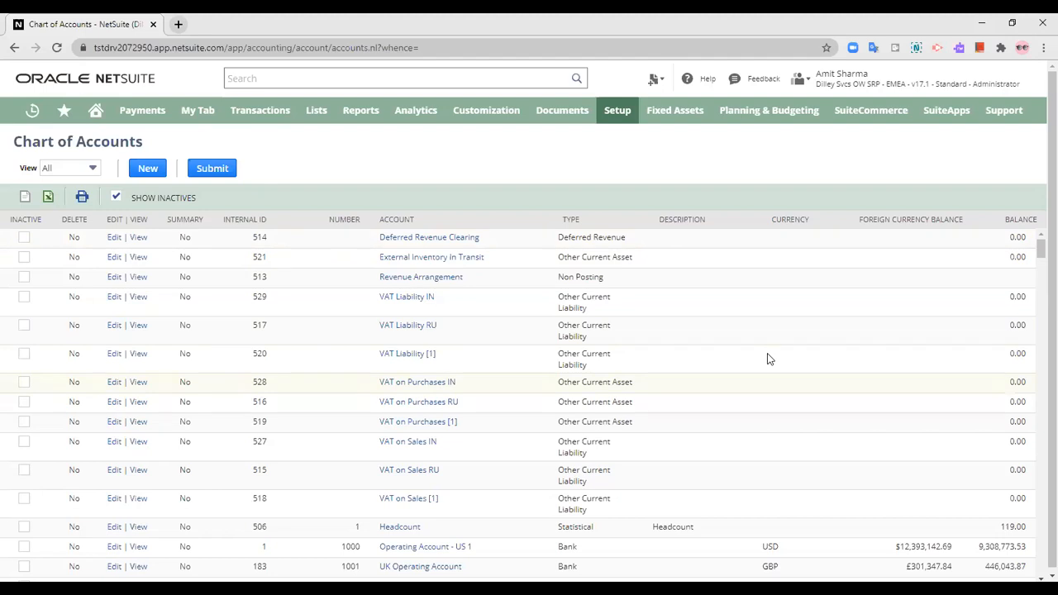
pyautogui.scroll(-12, 739, 368)
pyautogui.scroll(12, 731, 355)
# - Start a new account with the number 2005 and the name Land
pyautogui.click(142, 168)
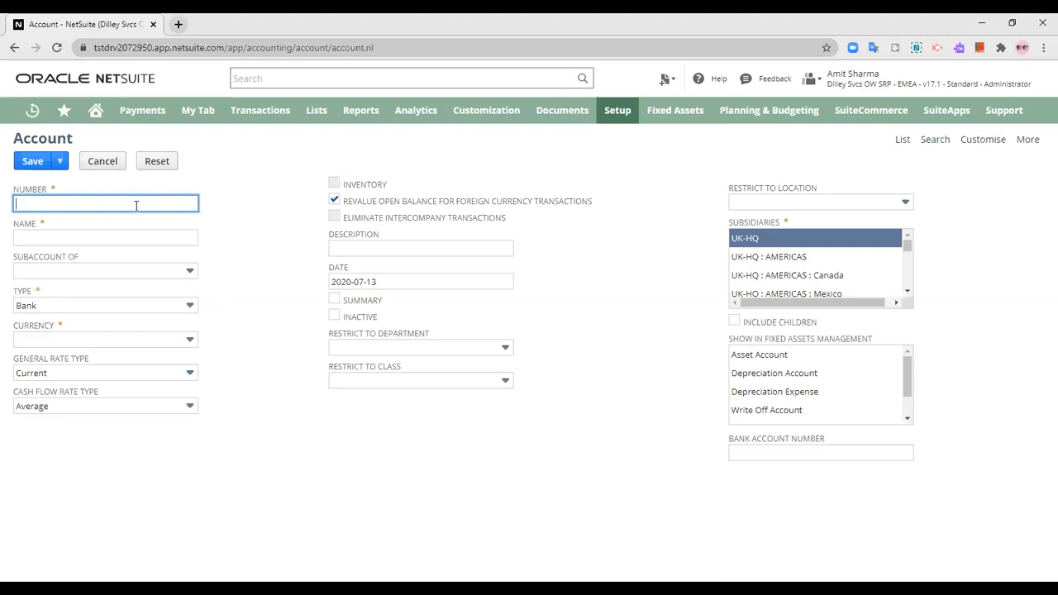
pyautogui.write('2005')
pyautogui.tripleClick(218, 251)
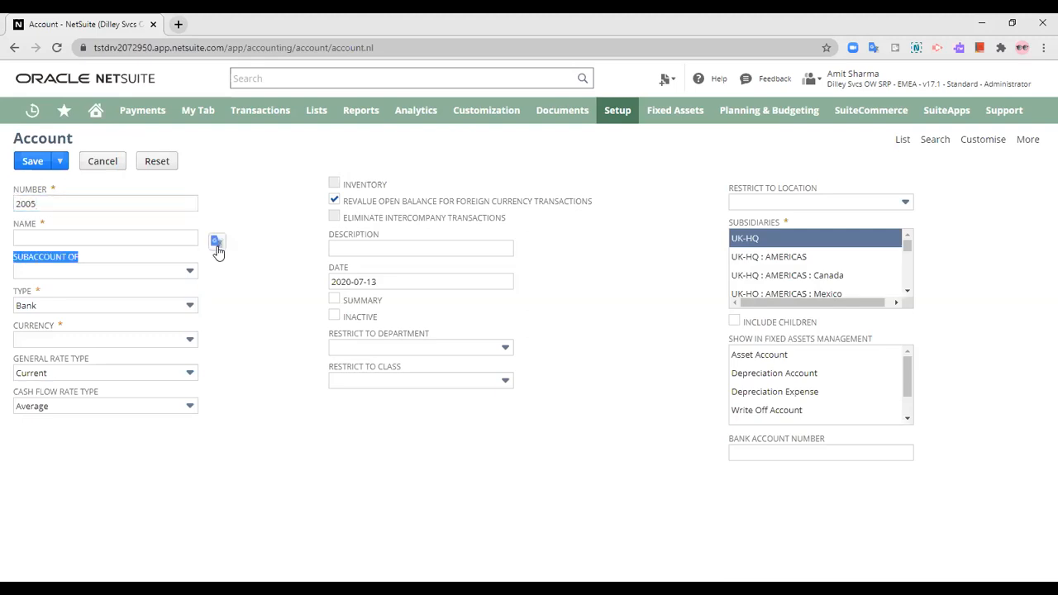
pyautogui.click(153, 239)
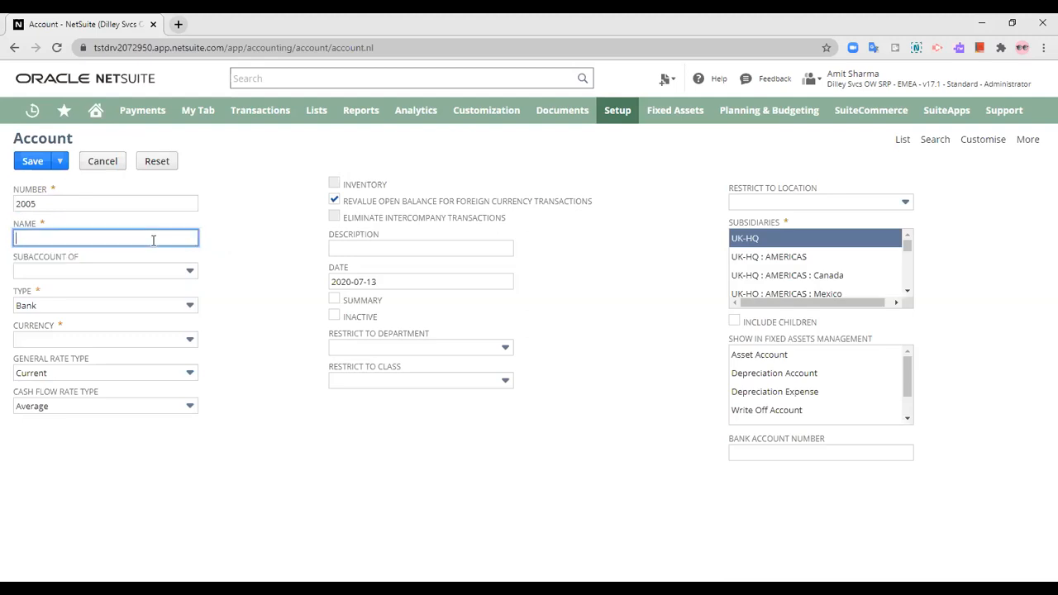
pyautogui.write('Land')
# - Set the new account's type to Fixed Asset and look through the other available account types
pyautogui.click(161, 271)
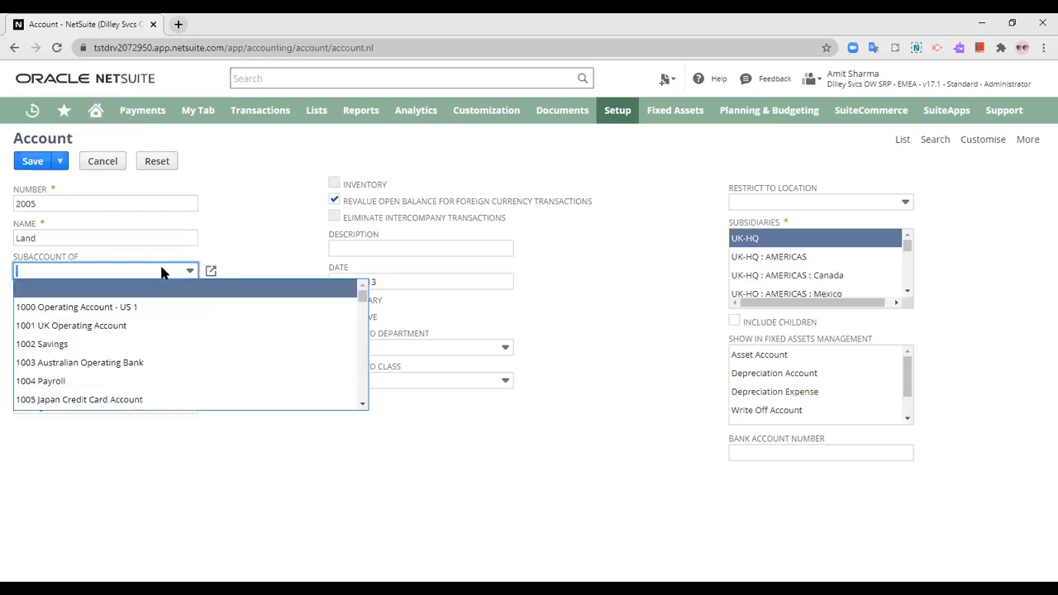
pyautogui.click(278, 237)
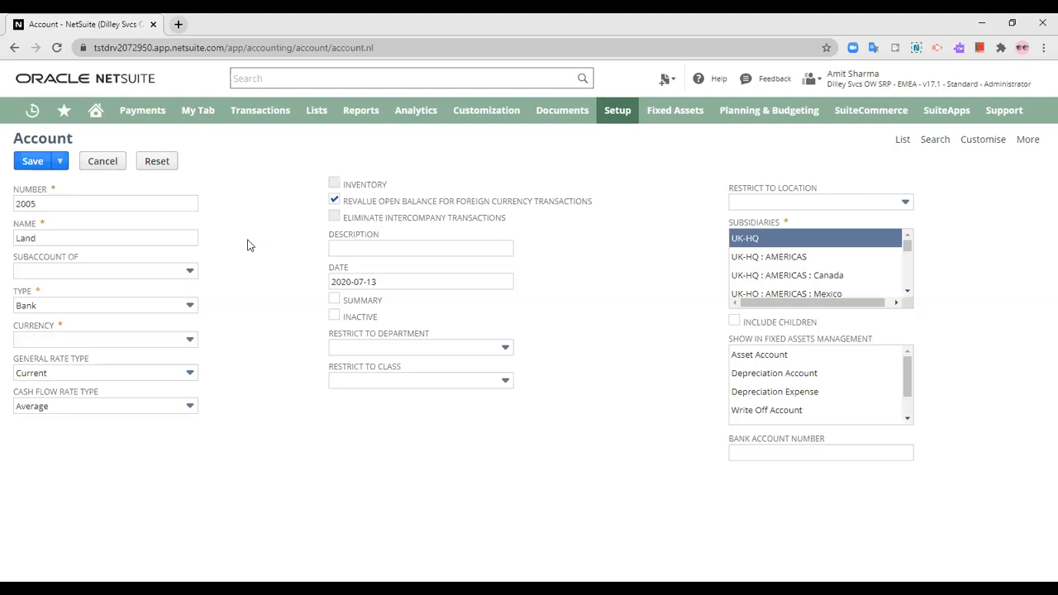
pyautogui.click(161, 308)
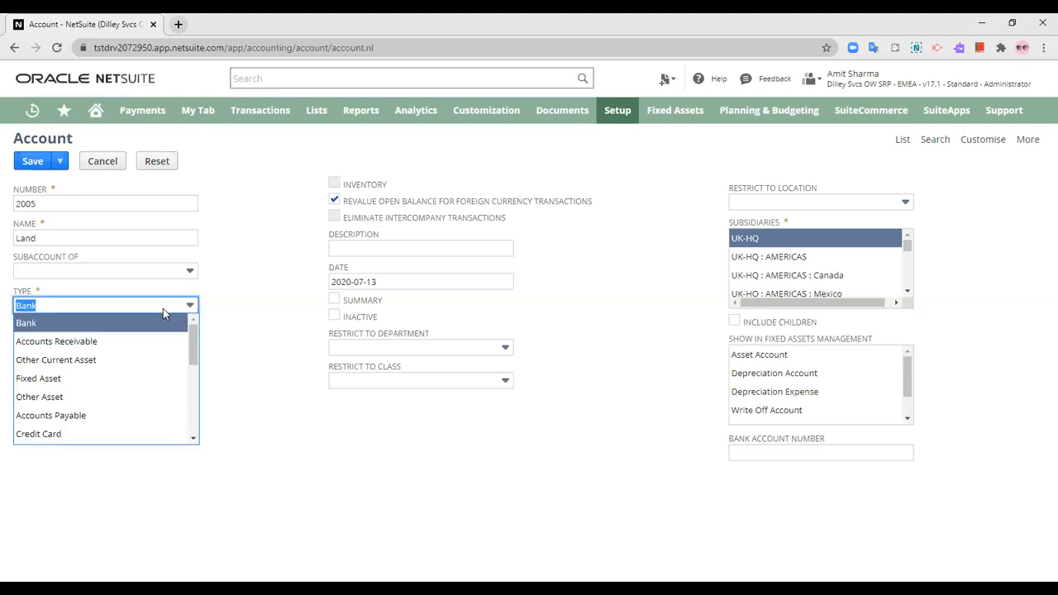
pyautogui.click(123, 381)
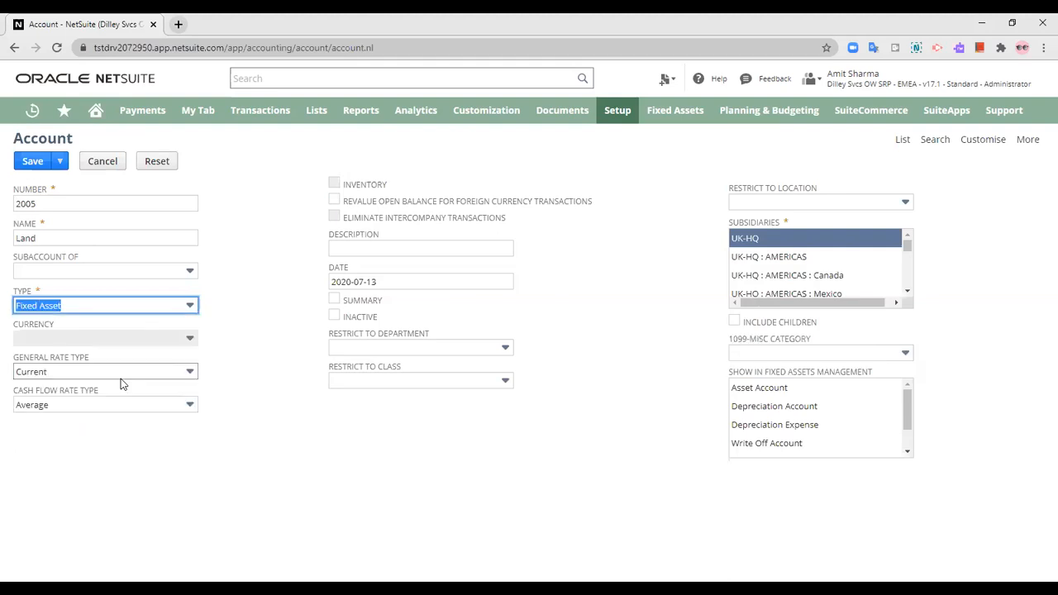
pyautogui.click(196, 309)
pyautogui.scroll(-3, 123, 350)
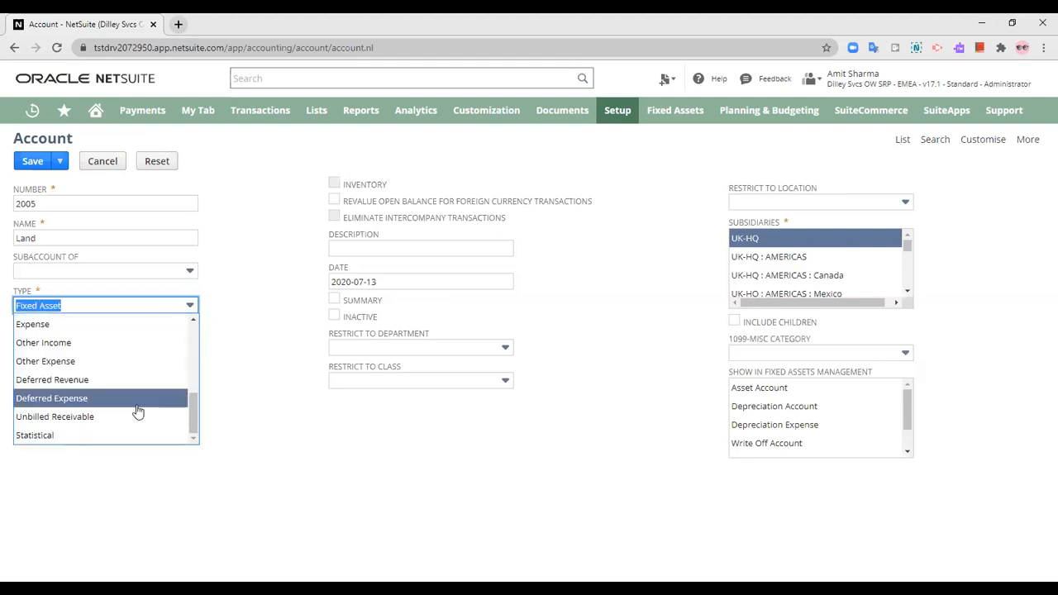
pyautogui.scroll(5, 137, 415)
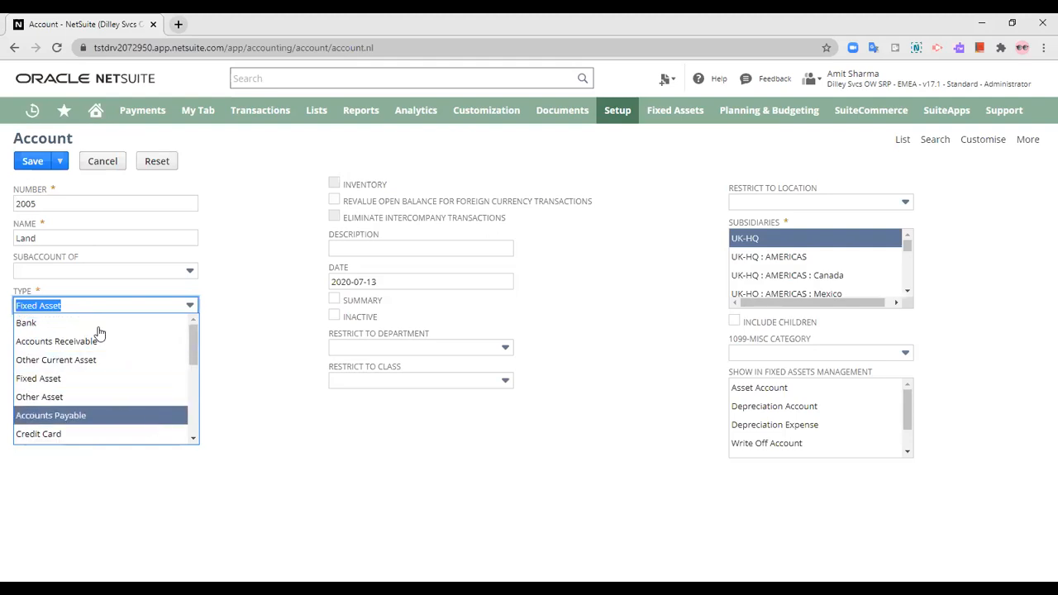
pyautogui.scroll(-2, 93, 398)
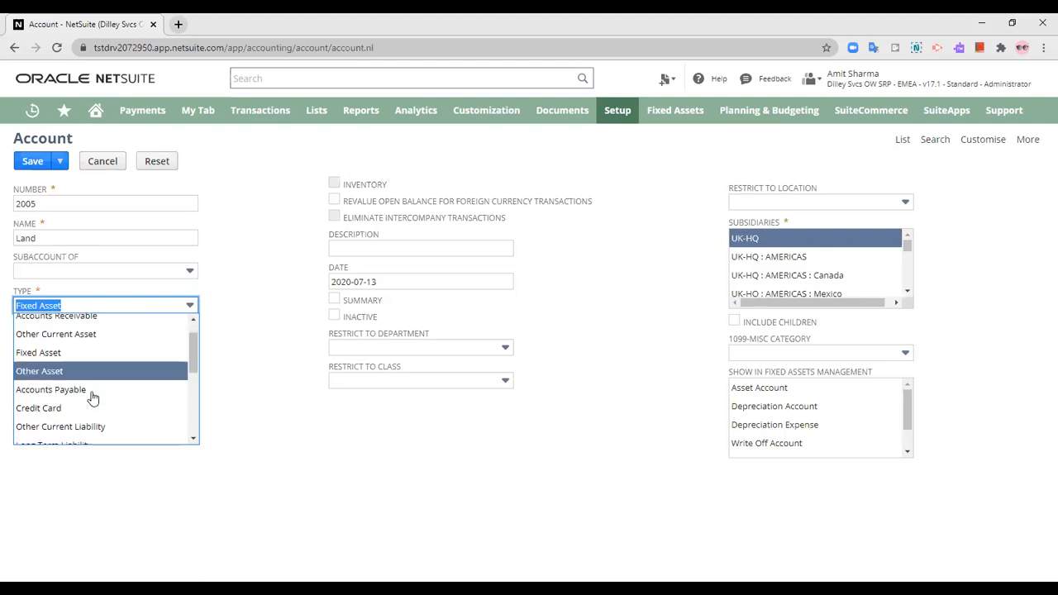
pyautogui.click(243, 329)
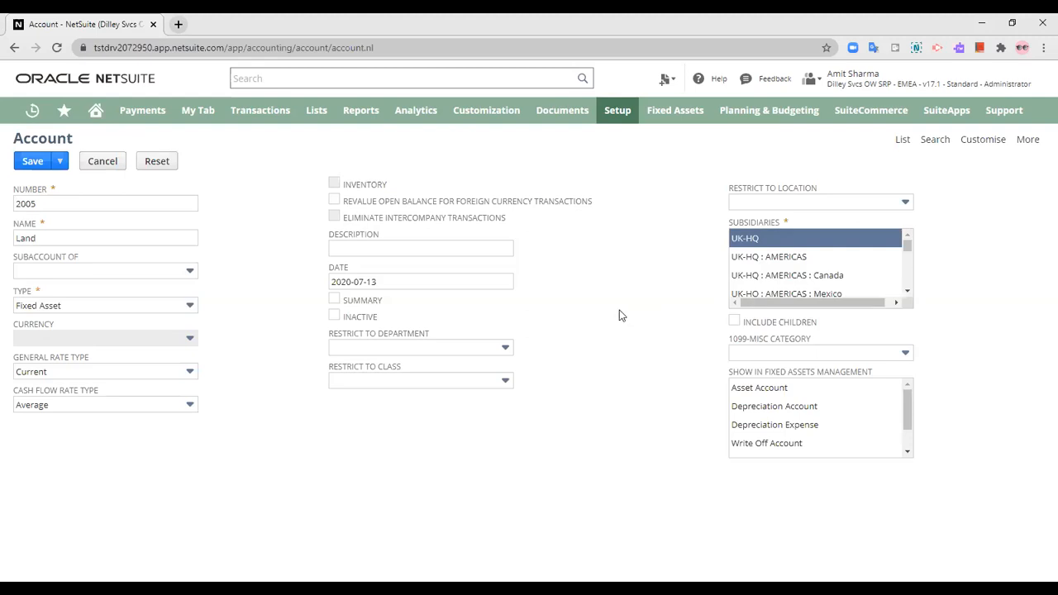
# - Include children and select UK-HQ : BISP Trainings as the account's subsidiary
pyautogui.click(734, 321)
pyautogui.scroll(-3, 817, 279)
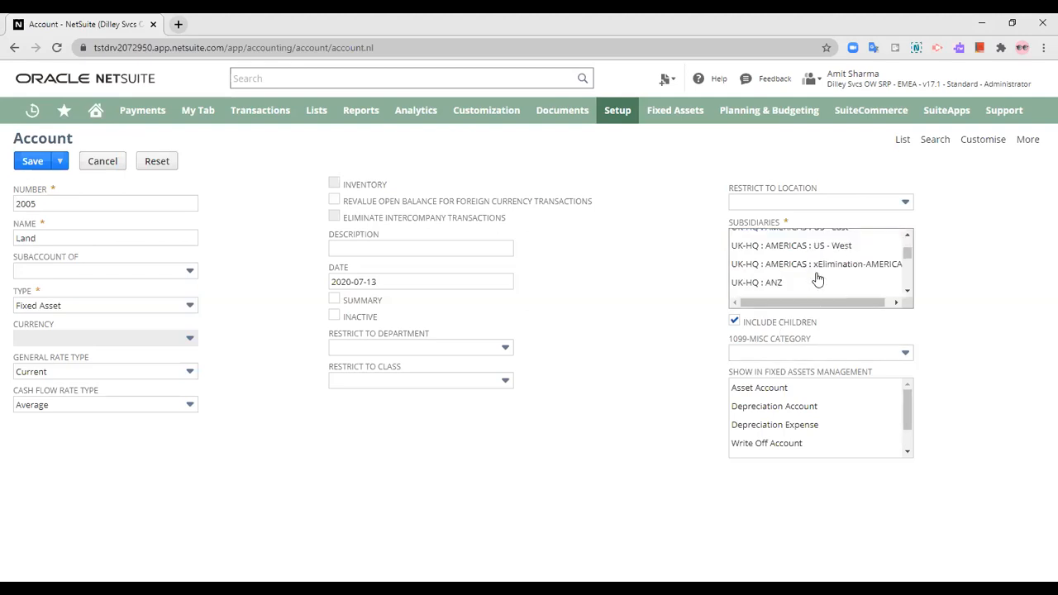
pyautogui.scroll(2, 816, 278)
pyautogui.scroll(-5, 817, 279)
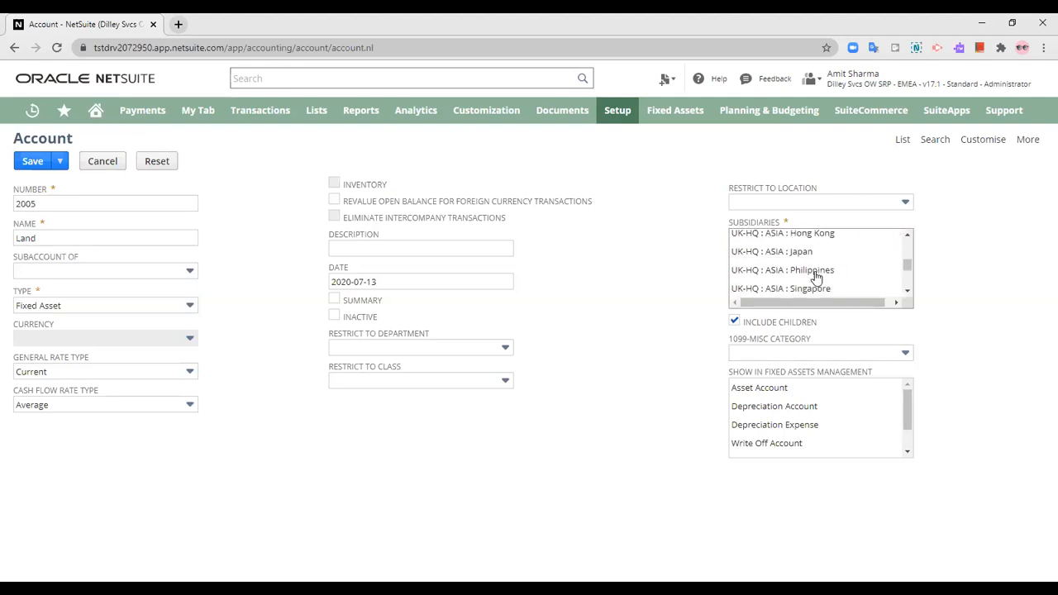
pyautogui.scroll(-2, 817, 278)
pyautogui.scroll(3, 793, 279)
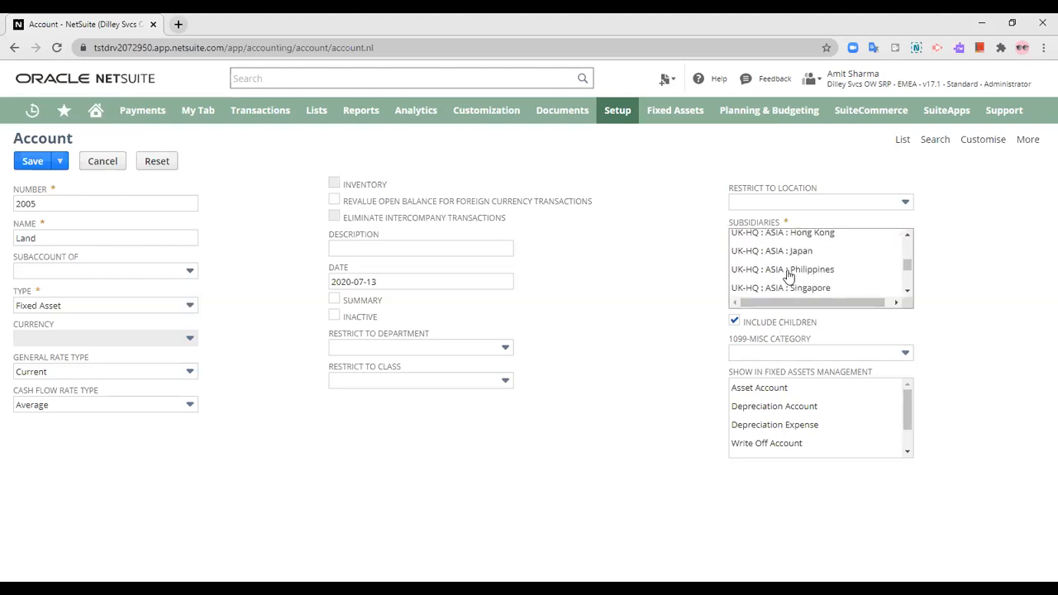
pyautogui.scroll(-2, 789, 273)
pyautogui.click(787, 261)
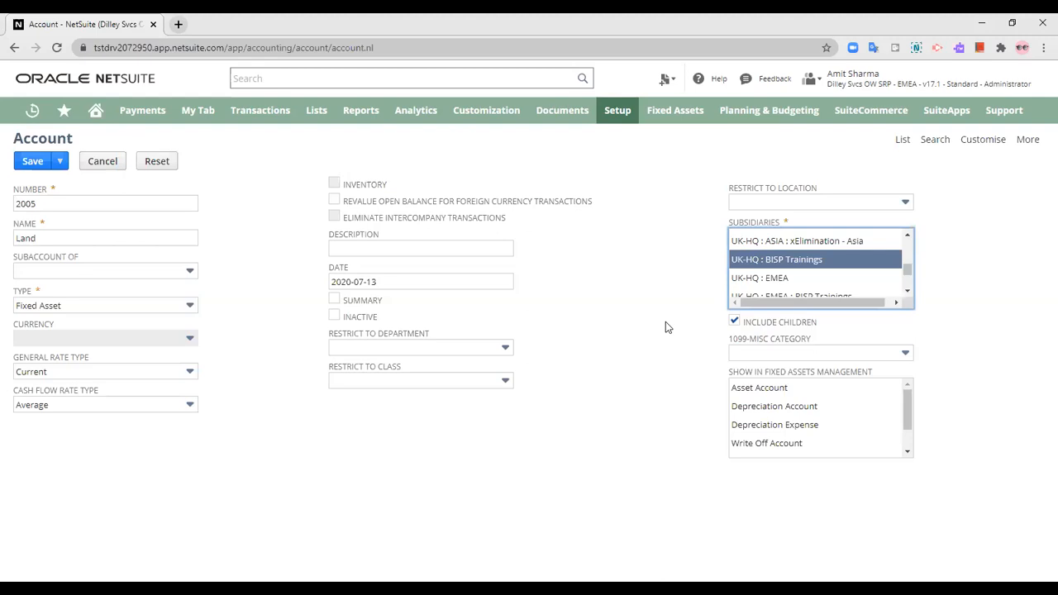
# - Discard the new account without saving and return to the Chart of Accounts
pyautogui.scroll(1, 814, 278)
pyautogui.scroll(2, 814, 277)
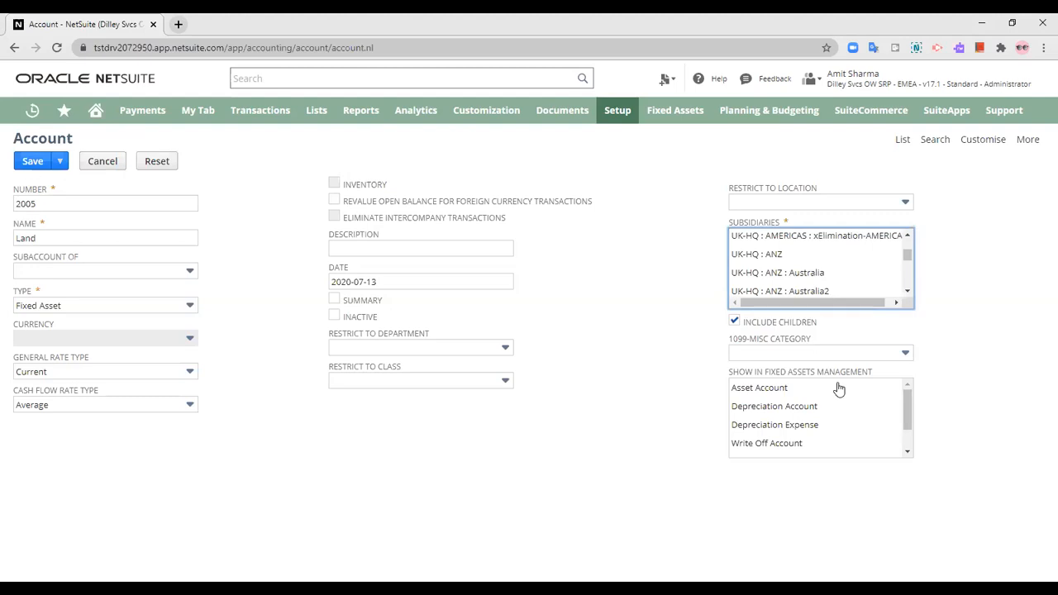
pyautogui.scroll(1, 806, 275)
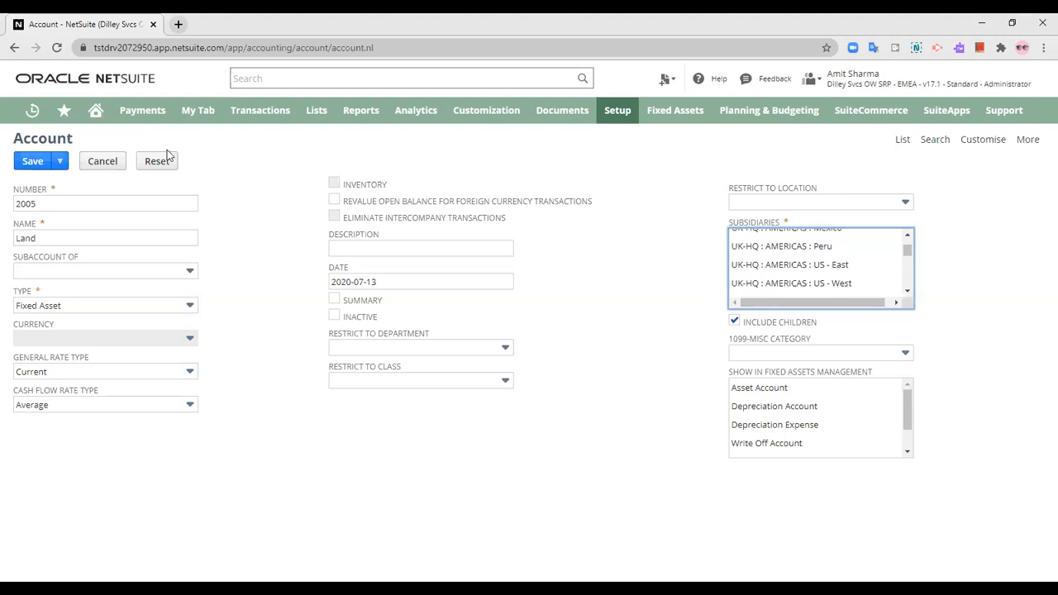
pyautogui.moveTo(44, 170)
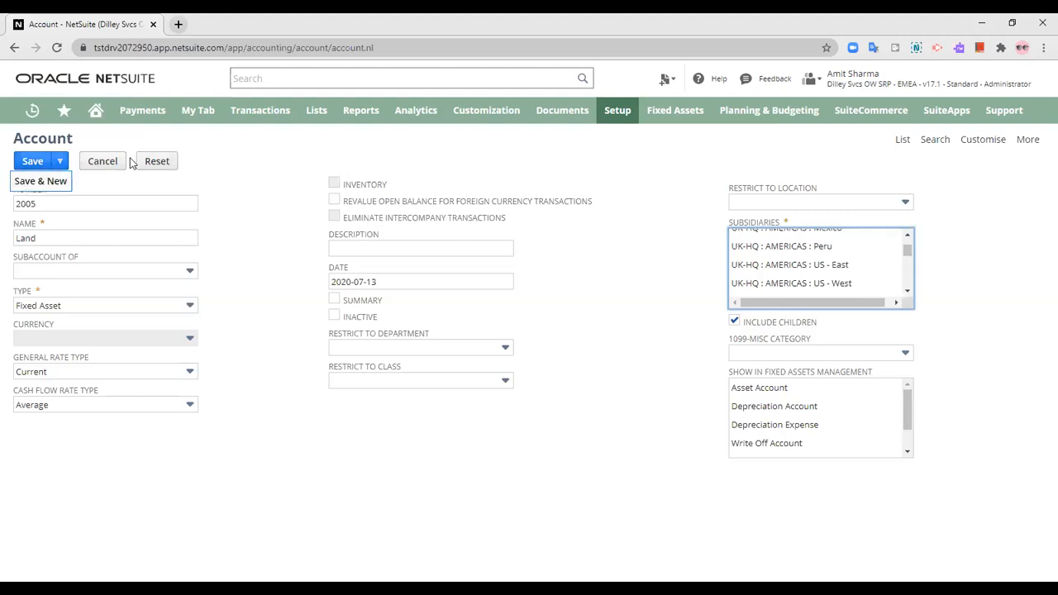
pyautogui.click(105, 162)
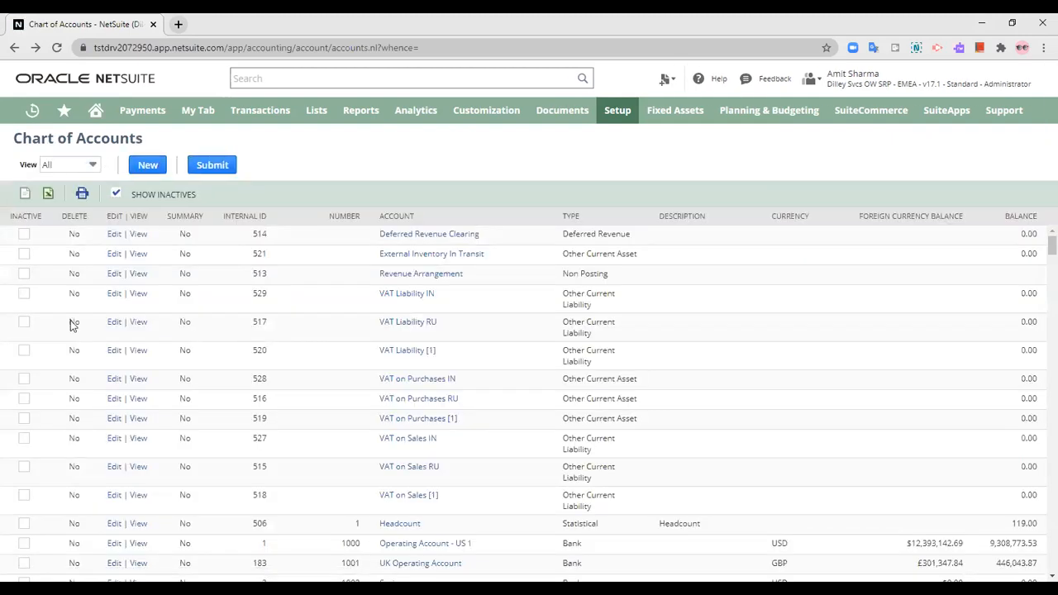
# - Examine the bank and current asset accounts in the Chart of Accounts
pyautogui.scroll(-2, 364, 317)
pyautogui.scroll(-4, 365, 314)
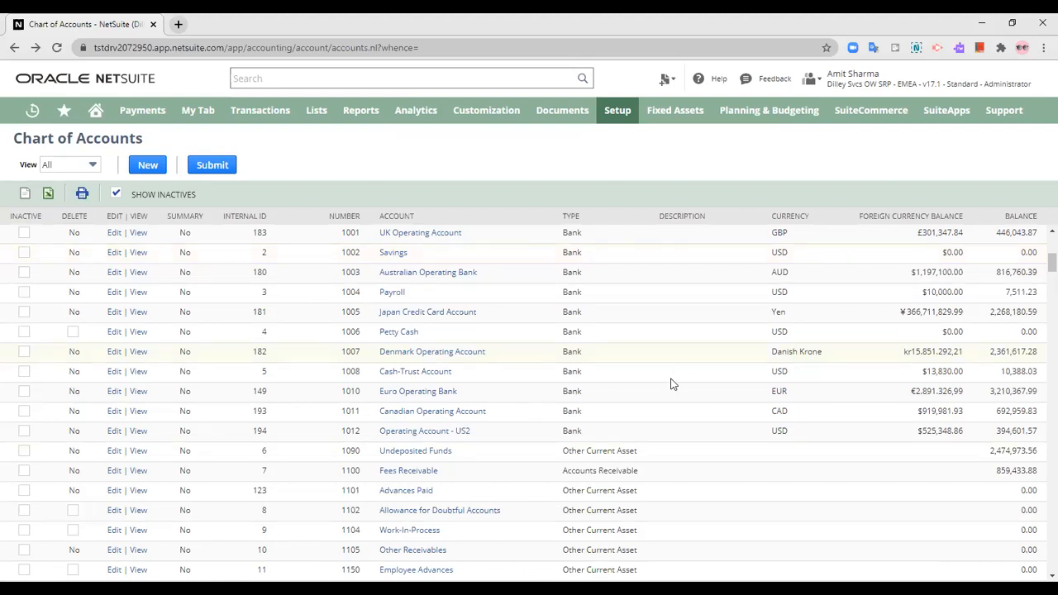
pyautogui.scroll(-1, 674, 393)
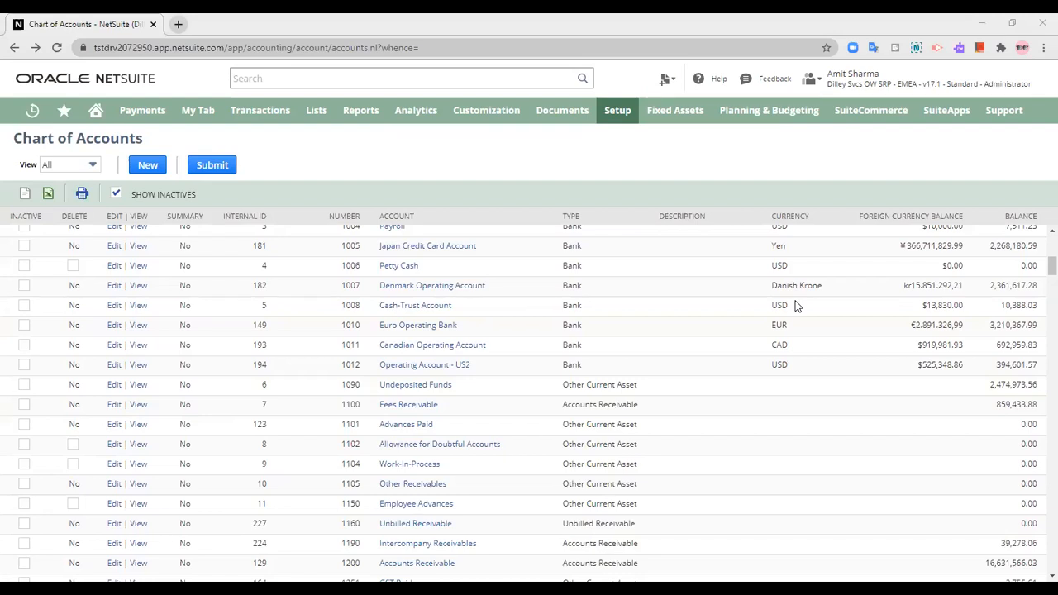
# - Switch to the COA IMPORT workbook in Excel and examine its account number, account name, account type, Subsidiaries and currency columns
pyautogui.hotkey('alt', 'Tab')
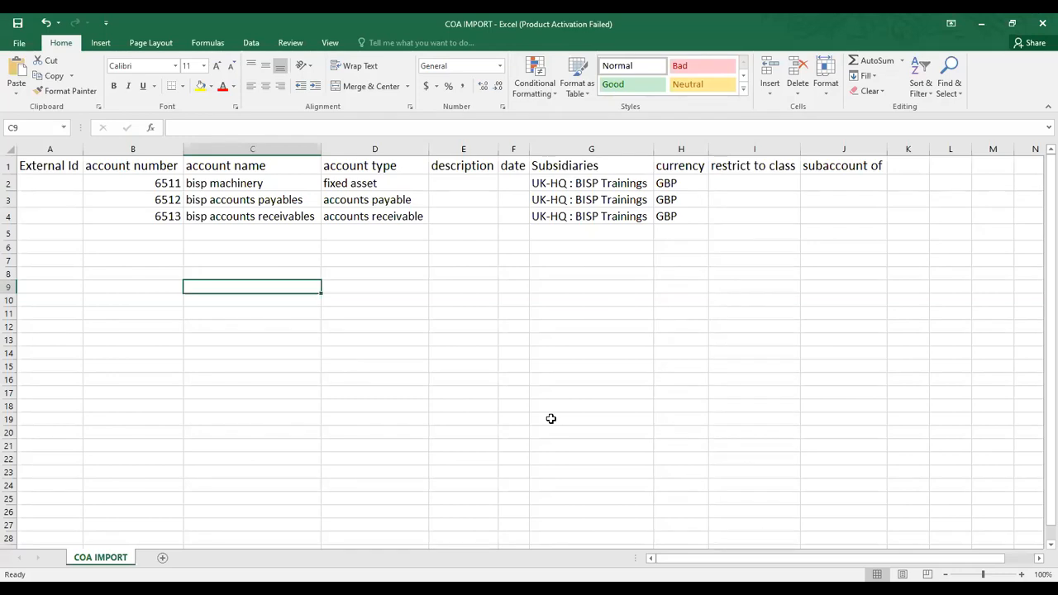
pyautogui.click(548, 349)
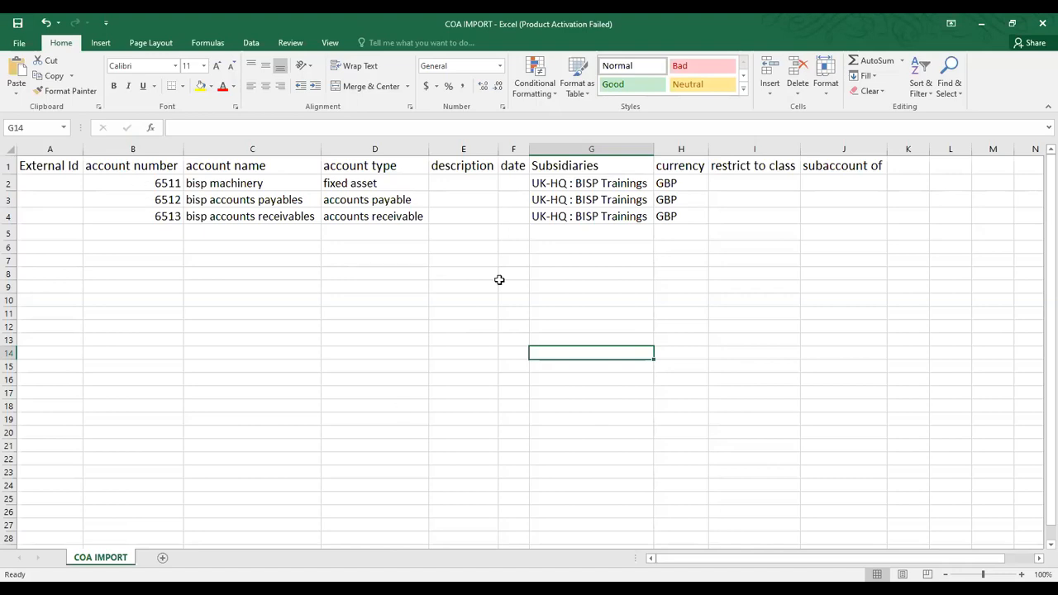
pyautogui.click(128, 166)
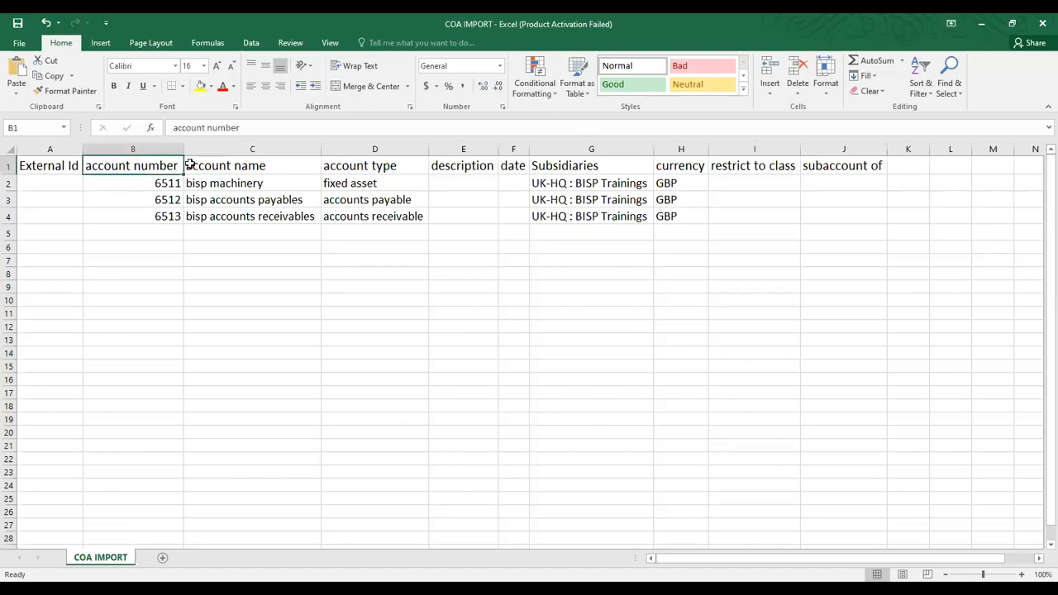
pyautogui.click(211, 163)
pyautogui.click(355, 170)
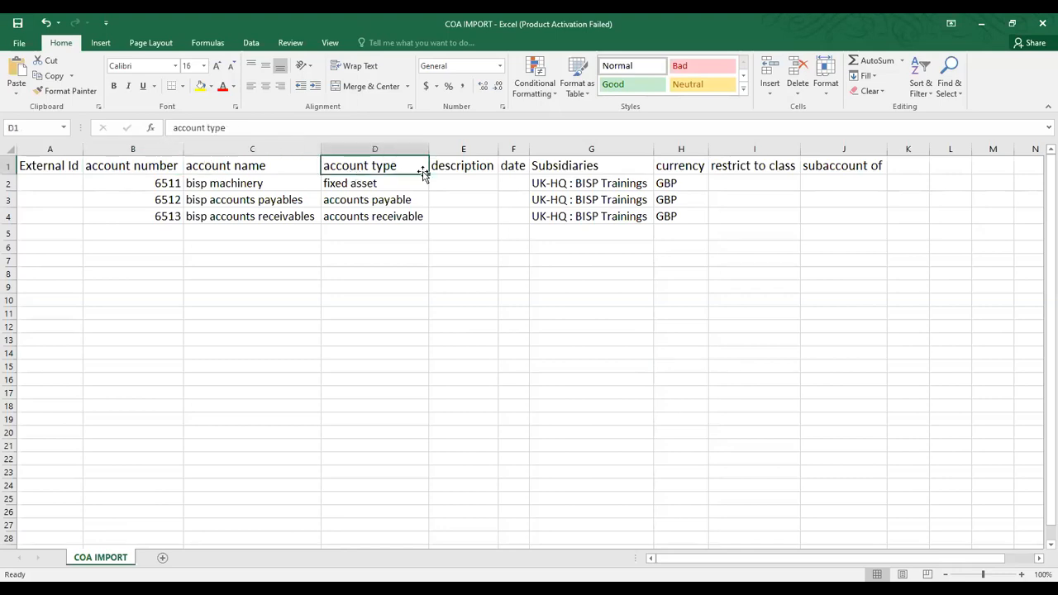
pyautogui.click(563, 168)
pyautogui.click(687, 165)
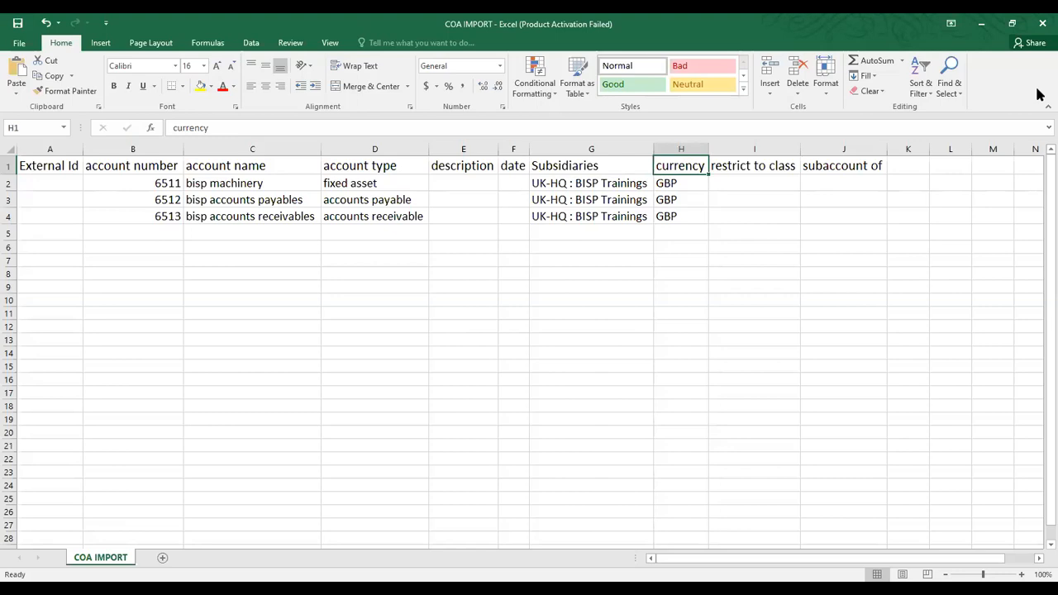
# - Switch back to NetSuite, open the Import Assistant for CSV data and dismiss its welcome message
pyautogui.hotkey('alt', 'Tab')
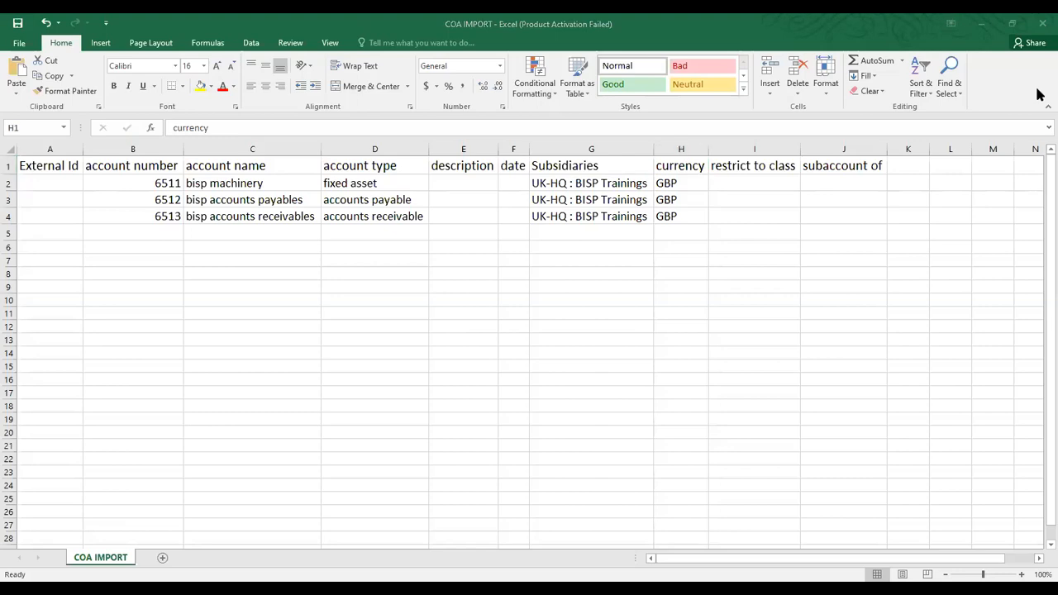
pyautogui.hotkey('alt', 'Tab')
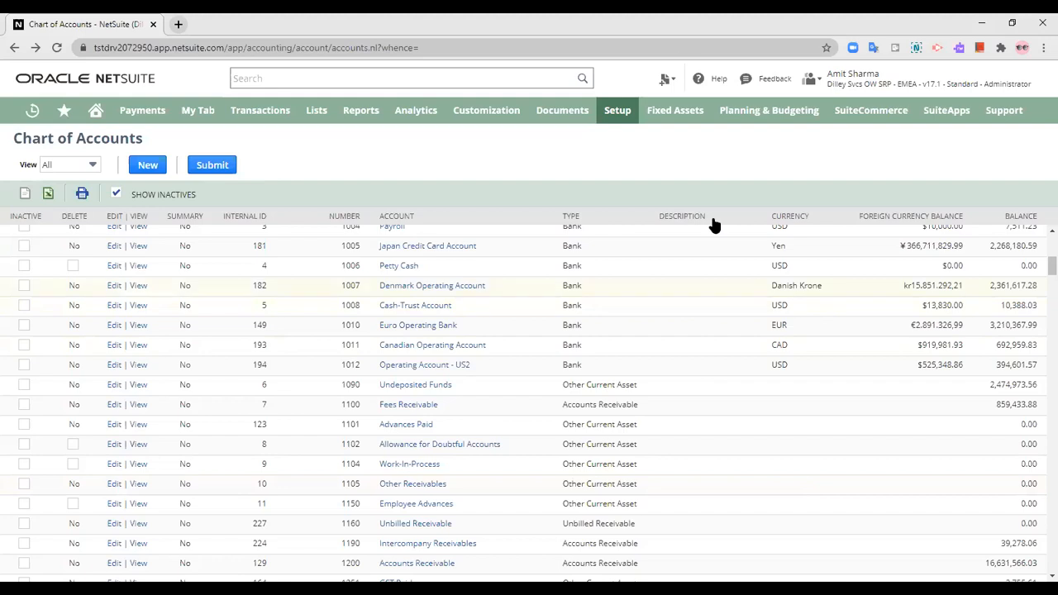
pyautogui.moveTo(619, 110)
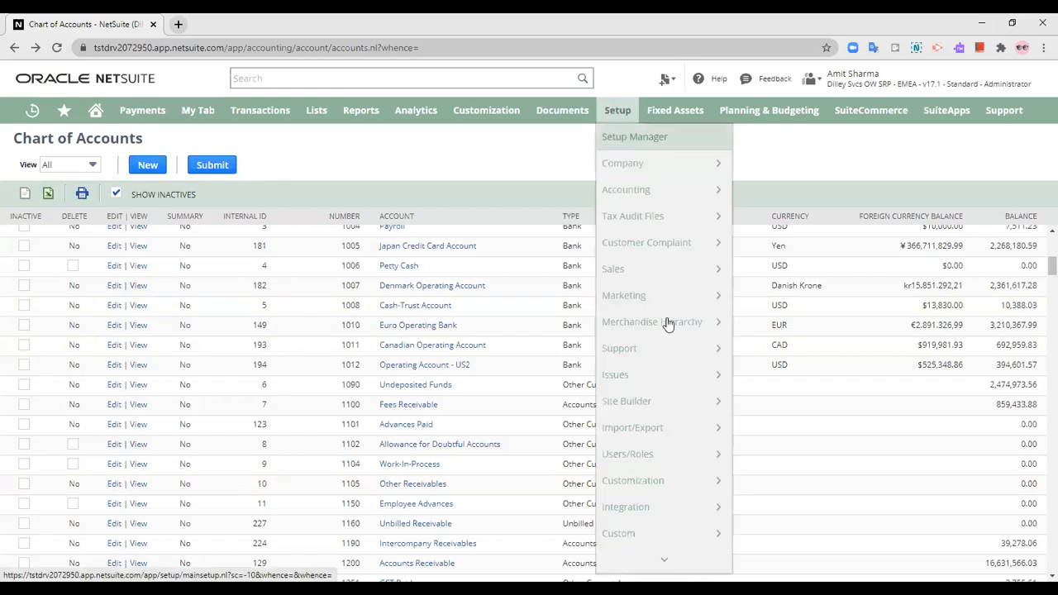
pyautogui.moveTo(675, 431)
pyautogui.click(782, 408)
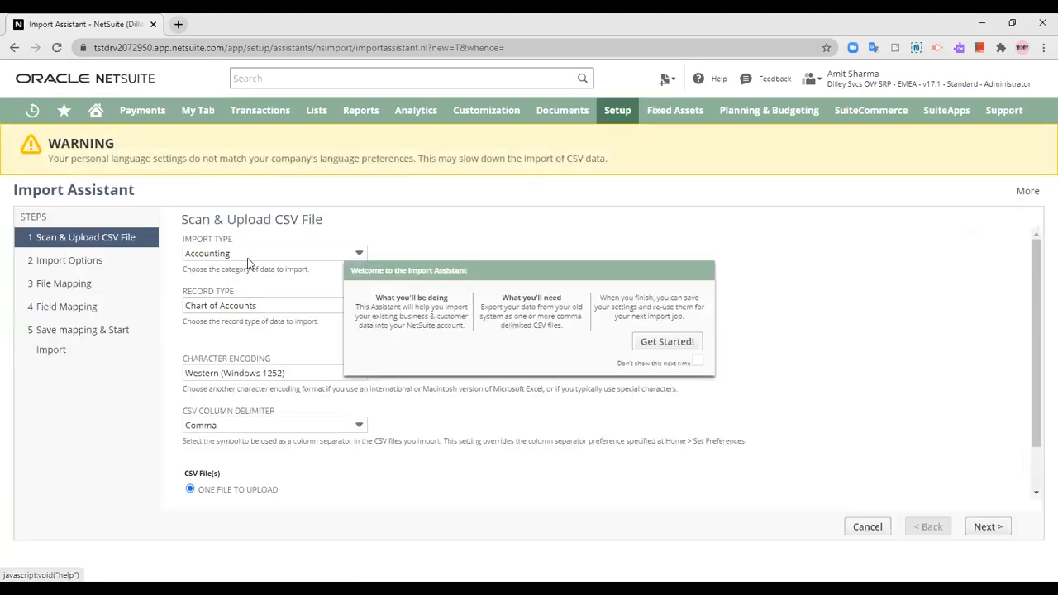
pyautogui.click(656, 345)
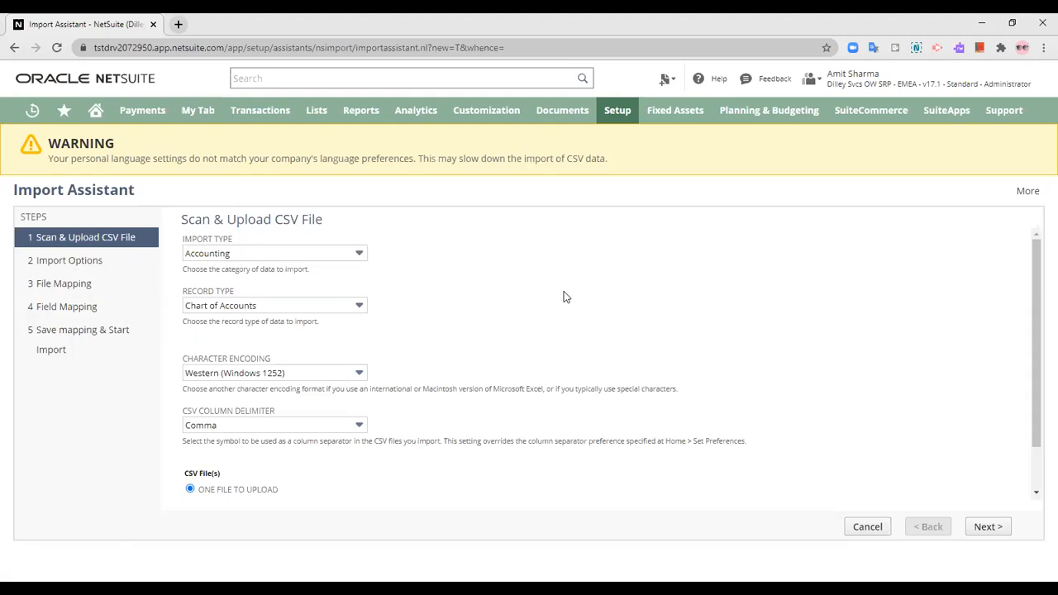
pyautogui.moveTo(618, 116)
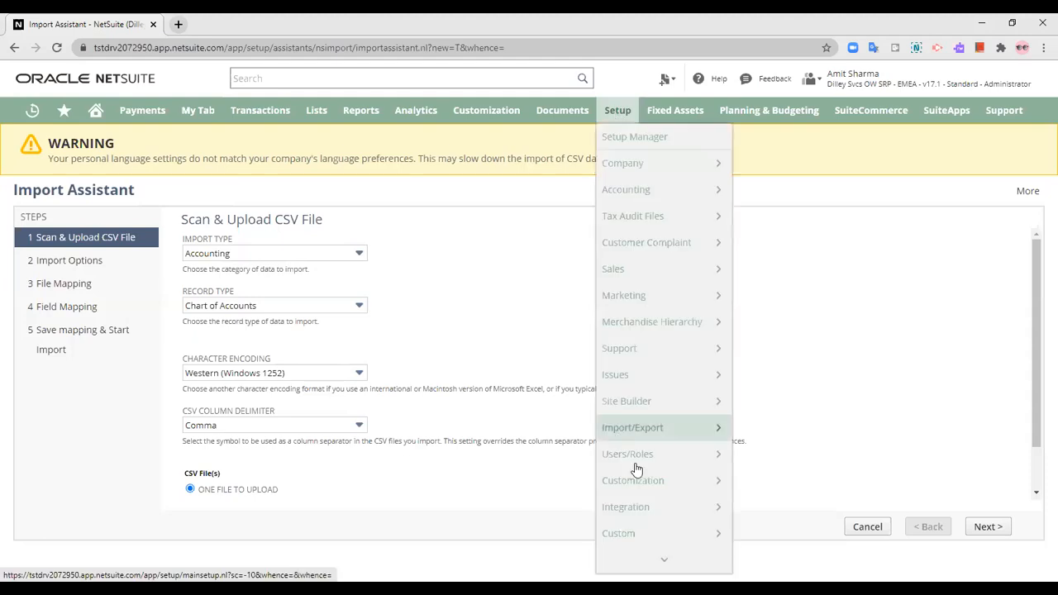
# - Choose Accounting as the import type and Chart of Accounts as the record type
pyautogui.moveTo(630, 431)
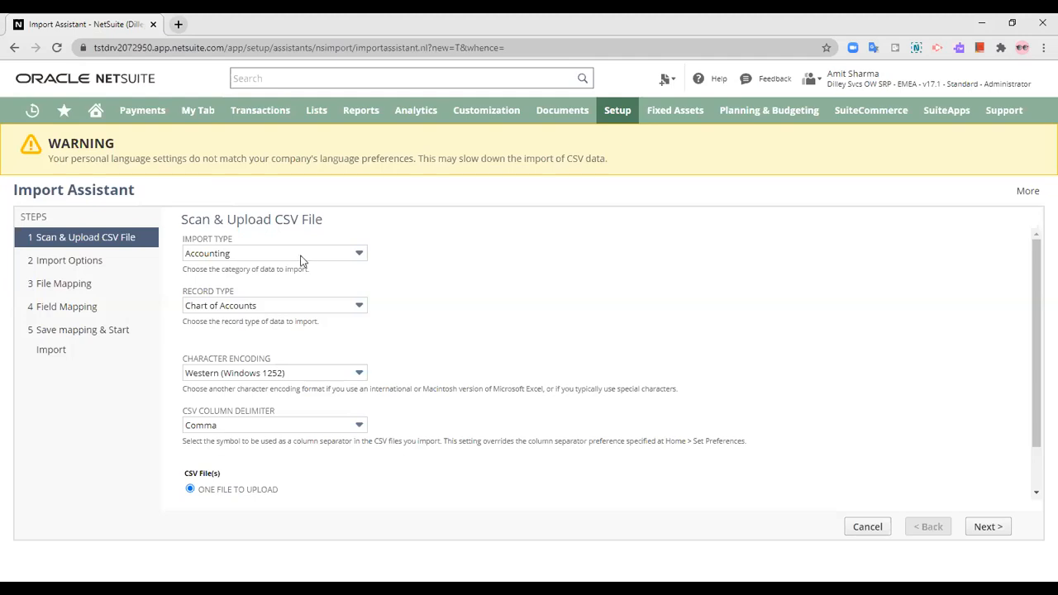
pyautogui.click(255, 253)
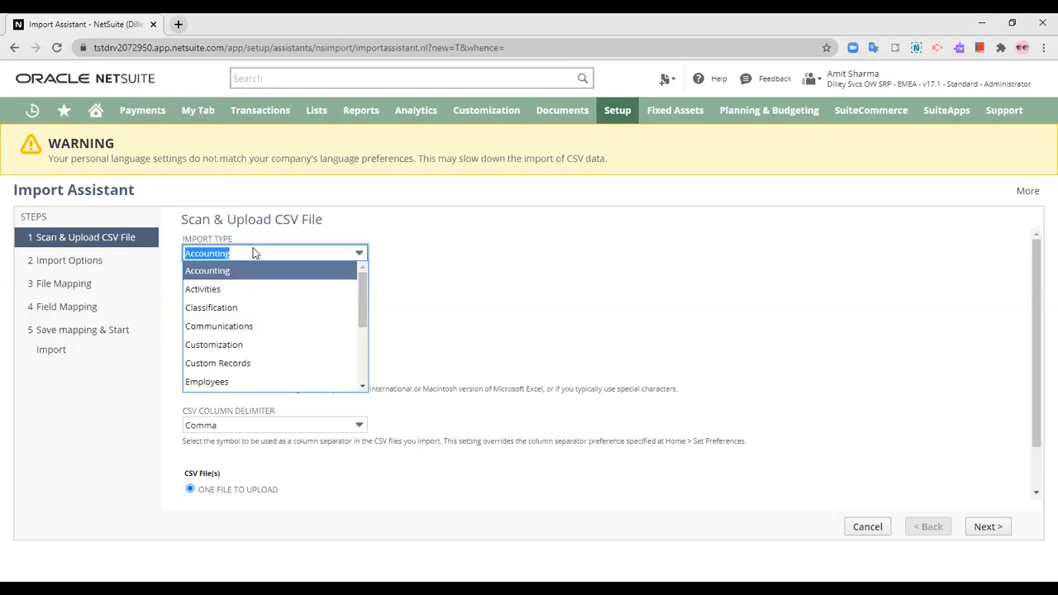
pyautogui.click(255, 252)
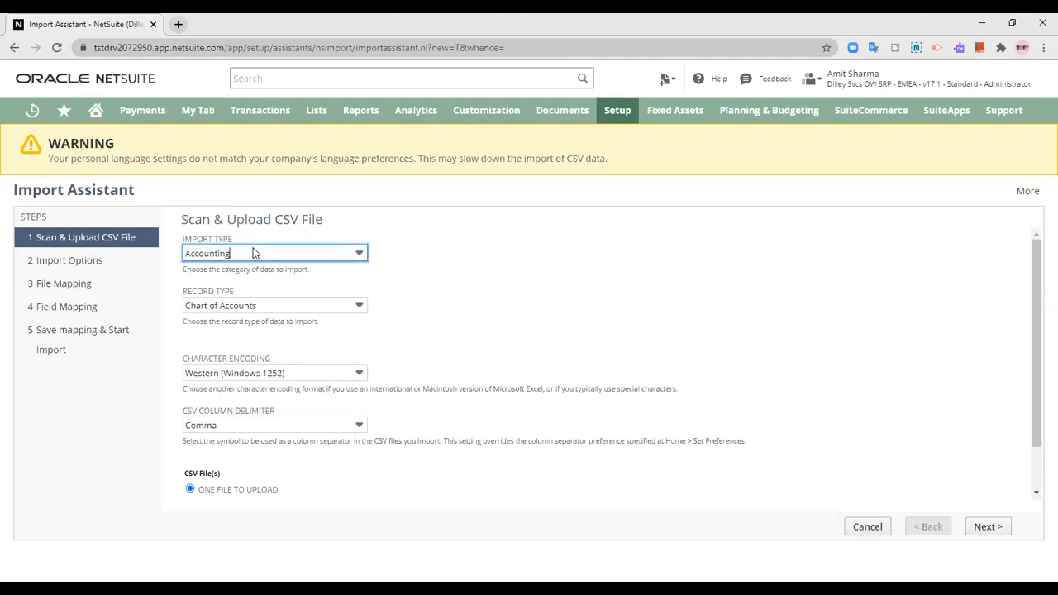
pyautogui.click(258, 308)
pyautogui.scroll(1, 258, 405)
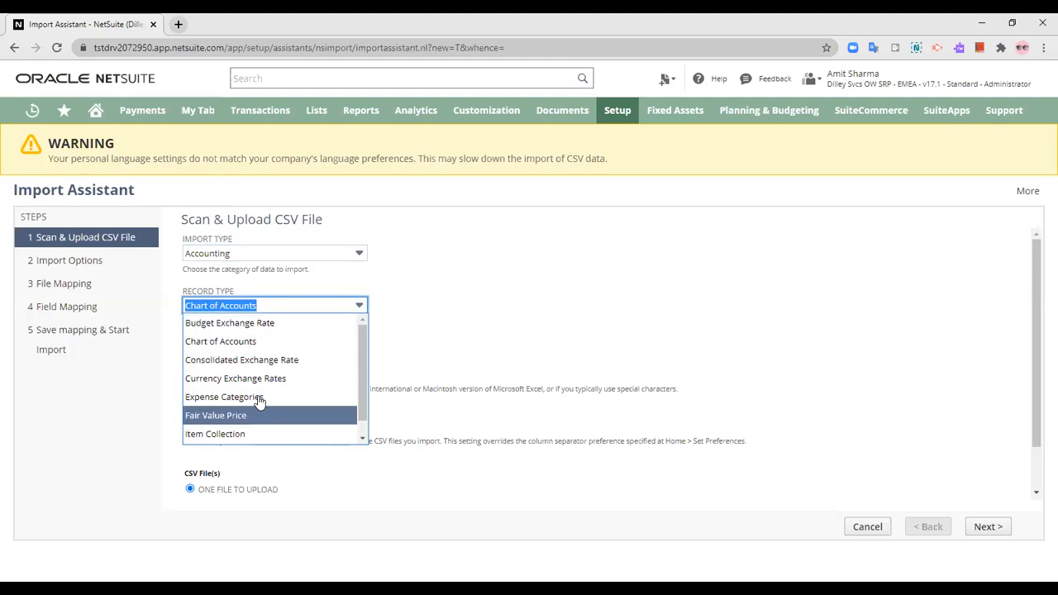
pyautogui.click(229, 341)
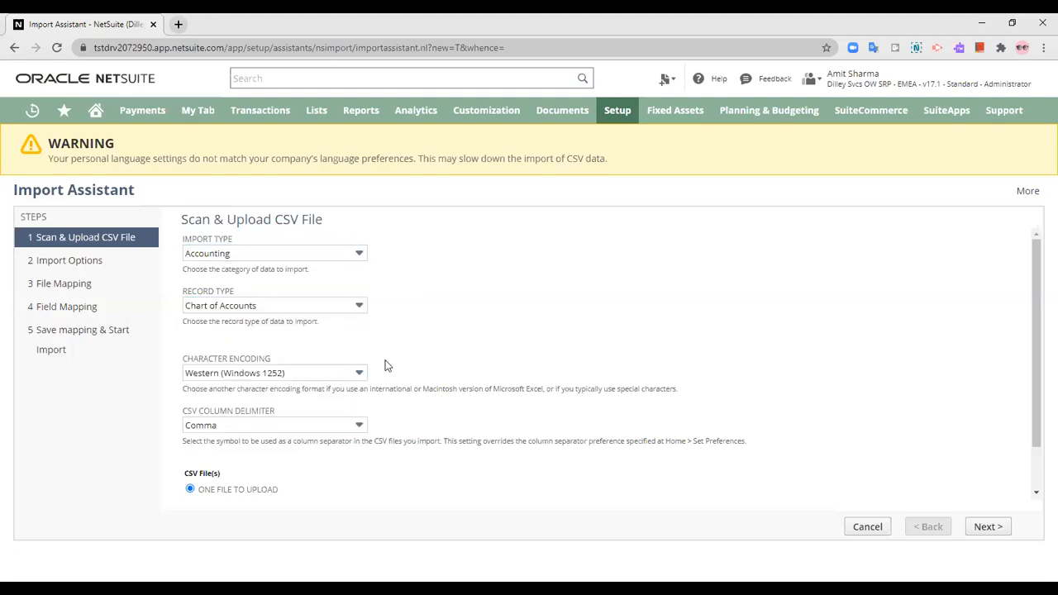
# - Examine the available character encoding and CSV column delimiter options for the import
pyautogui.scroll(-1, 399, 367)
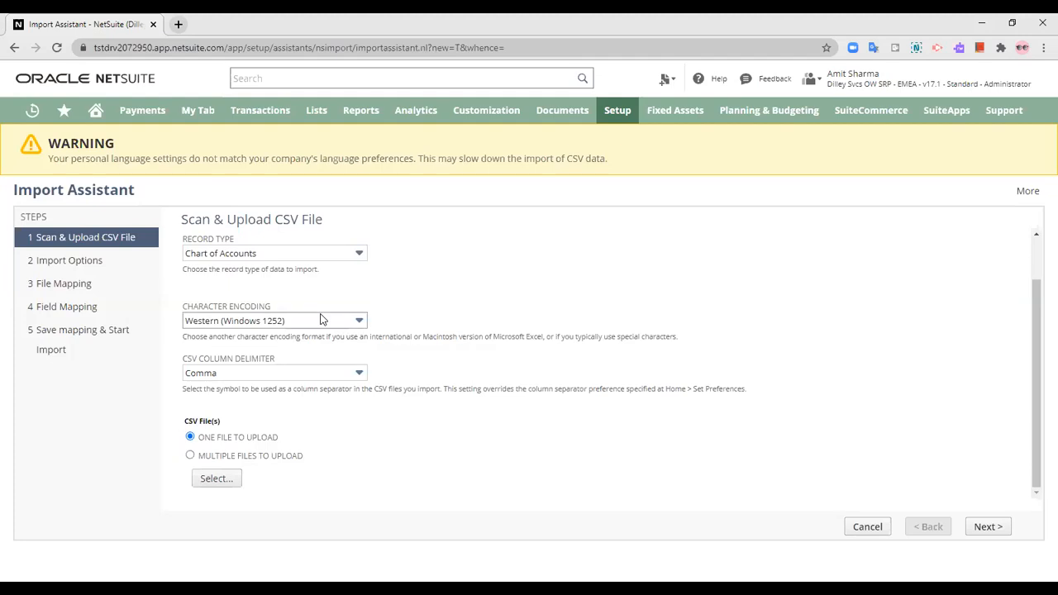
pyautogui.click(320, 320)
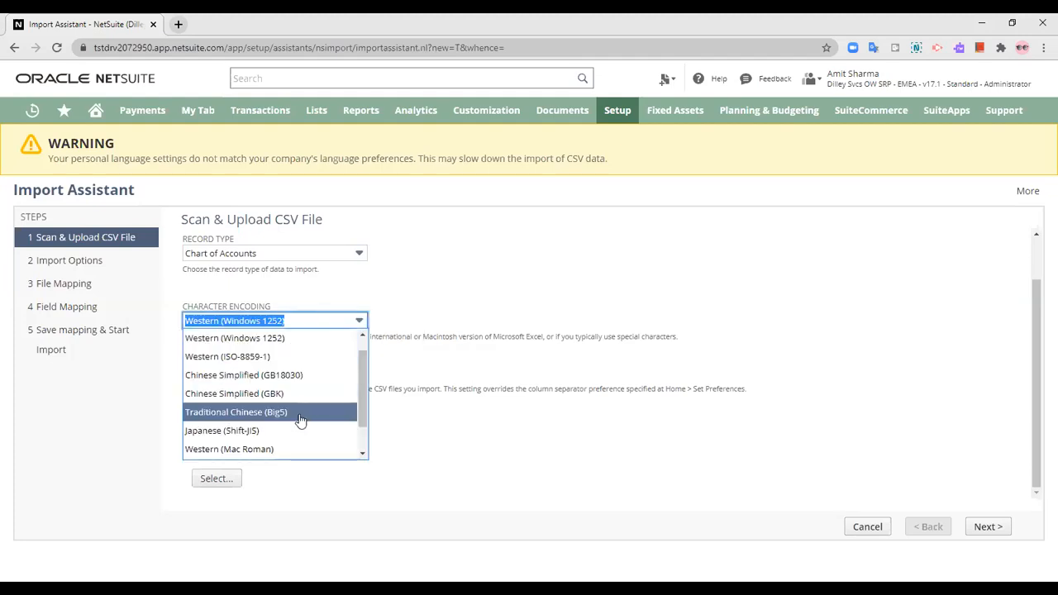
pyautogui.click(504, 286)
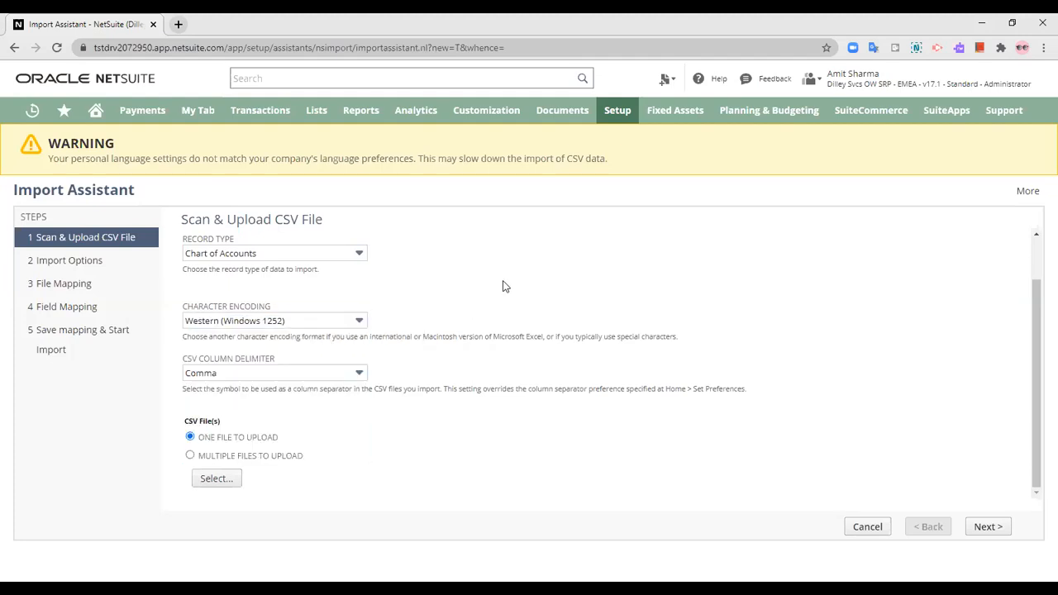
pyautogui.click(311, 378)
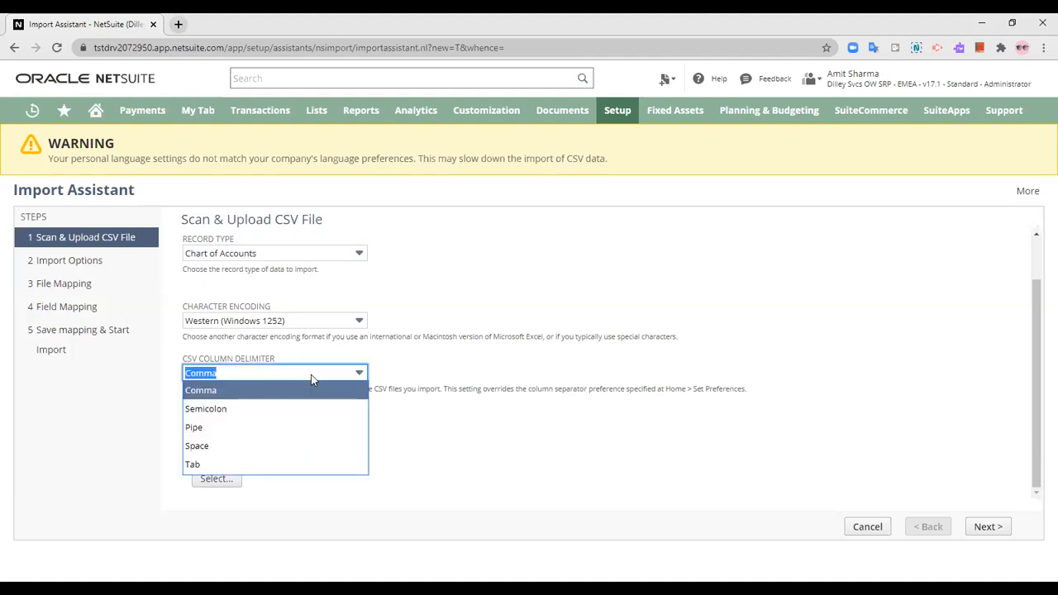
pyautogui.click(583, 356)
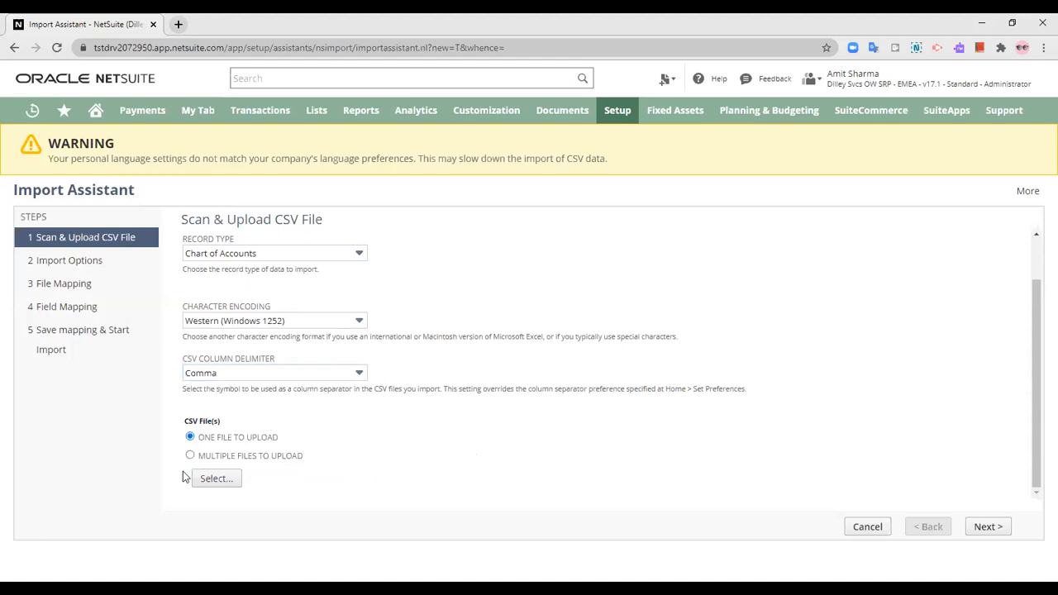
# - Upload COA IMPORT.csv from the Documents folder as the single CSV file and proceed with the Add data handling option
pyautogui.click(220, 481)
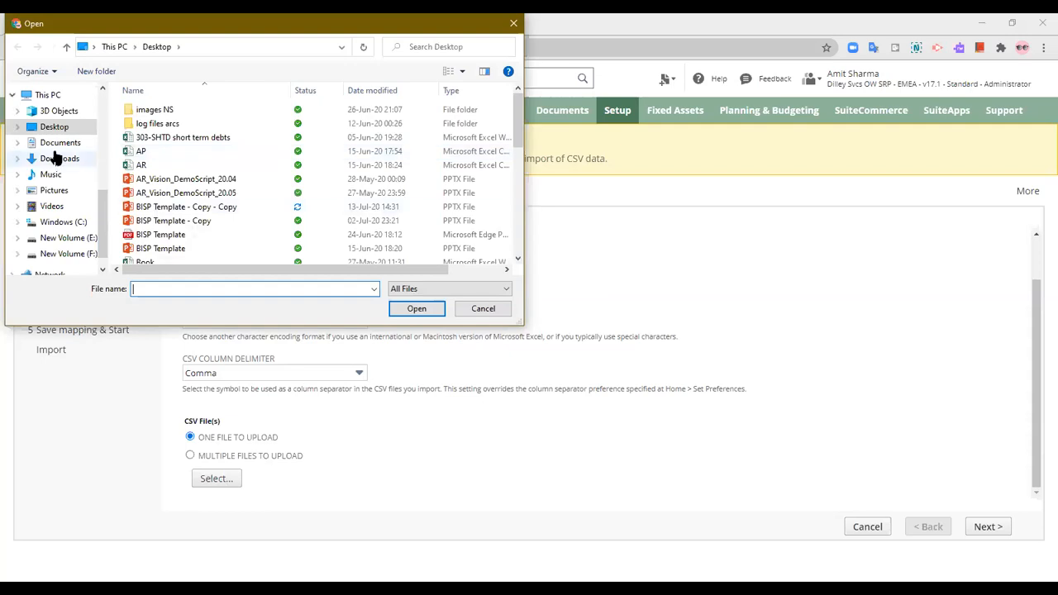
pyautogui.click(54, 142)
pyautogui.scroll(-5, 168, 167)
pyautogui.scroll(-6, 168, 168)
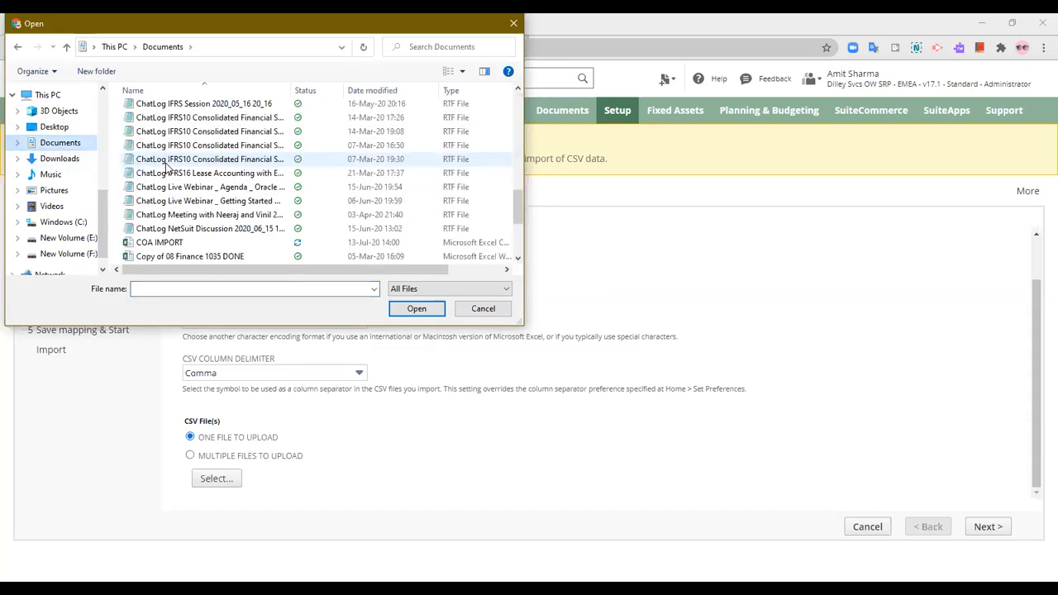
pyautogui.click(158, 162)
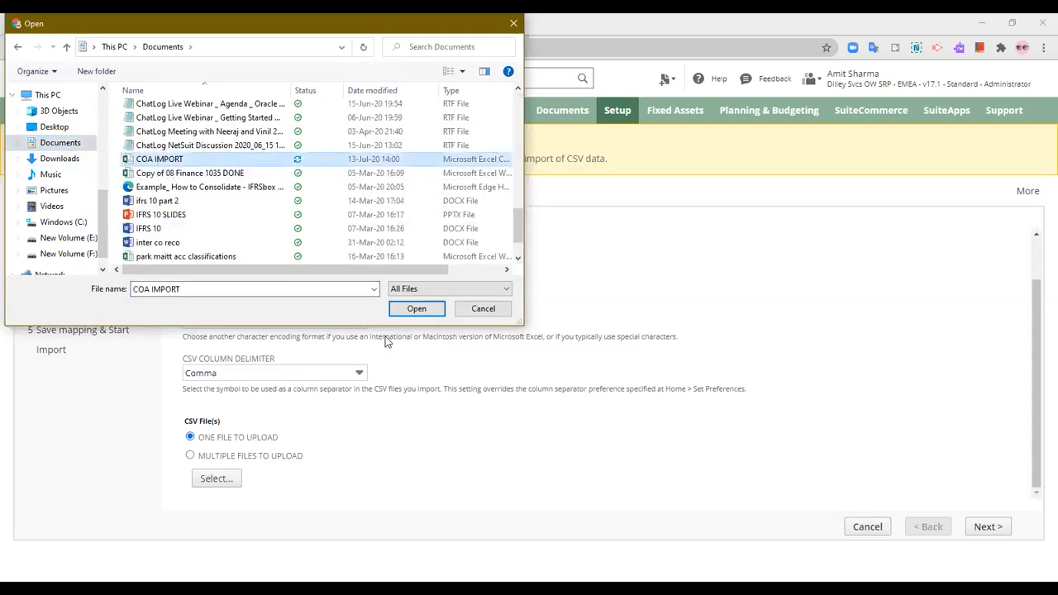
pyautogui.click(416, 308)
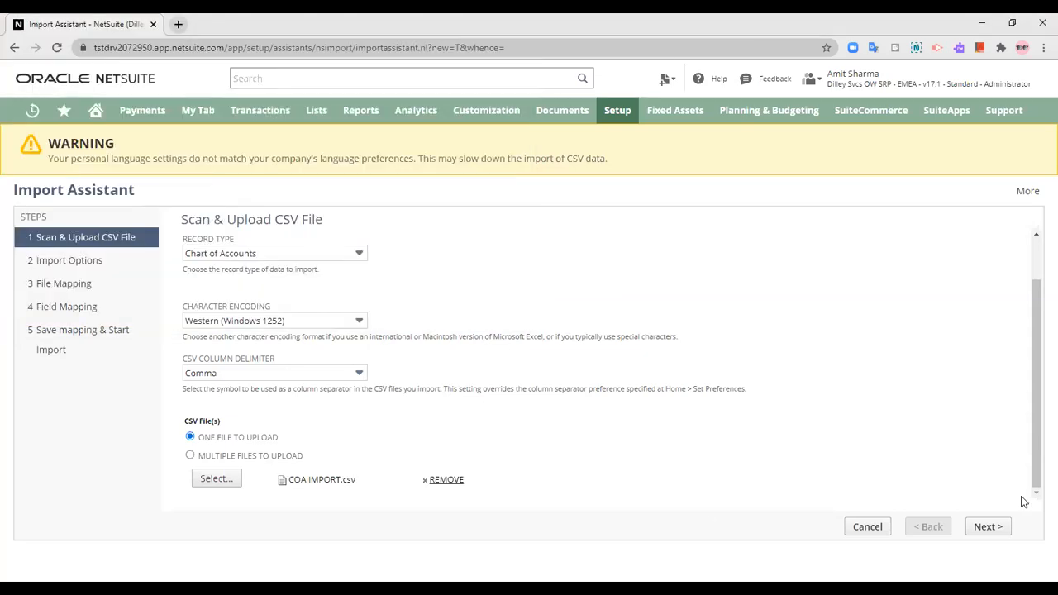
pyautogui.click(986, 528)
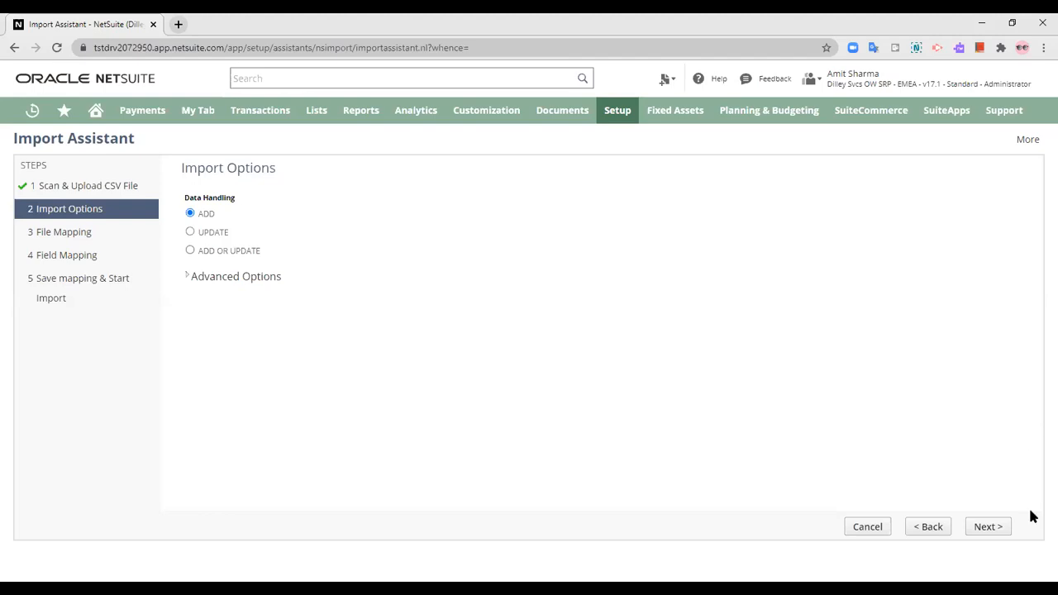
pyautogui.click(985, 533)
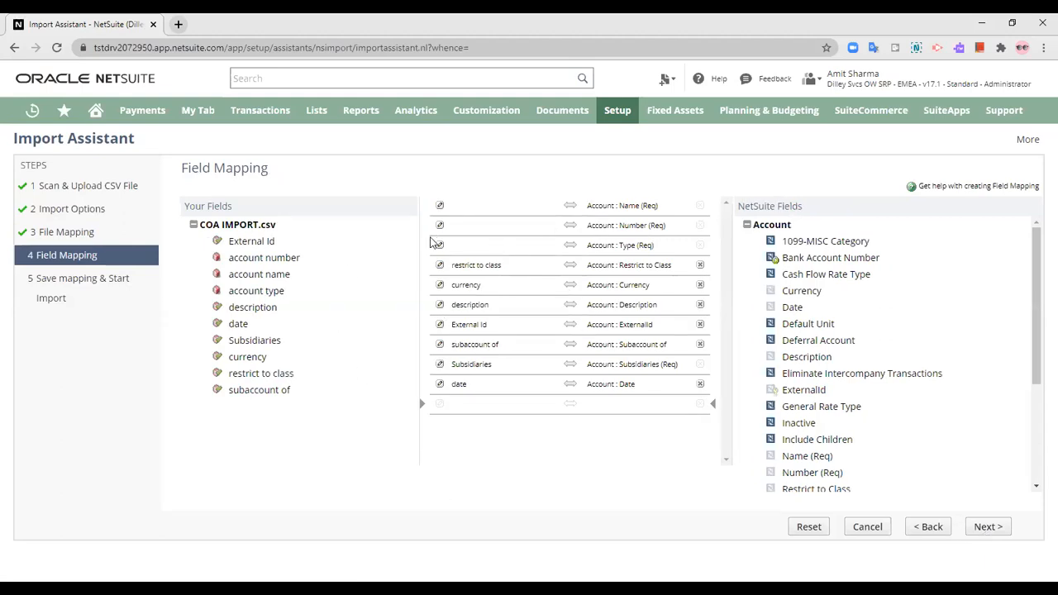
# - Map account name, account number and account type to the Account Name, Number and Type fields, and proceed to saving the mapping
pyautogui.click(466, 208)
pyautogui.click(248, 278)
pyautogui.click(481, 227)
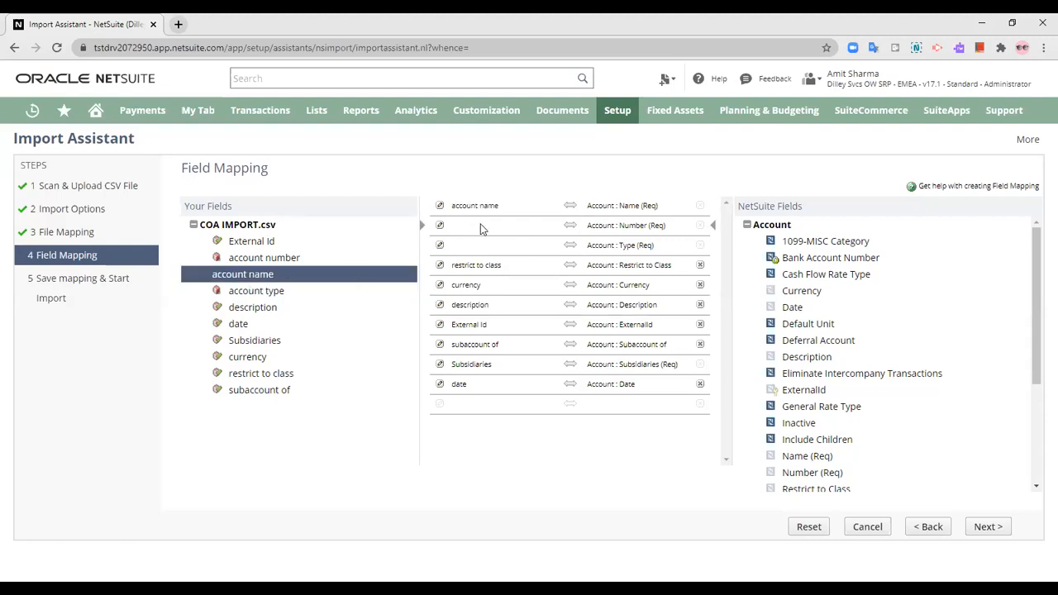
pyautogui.click(298, 259)
pyautogui.click(460, 247)
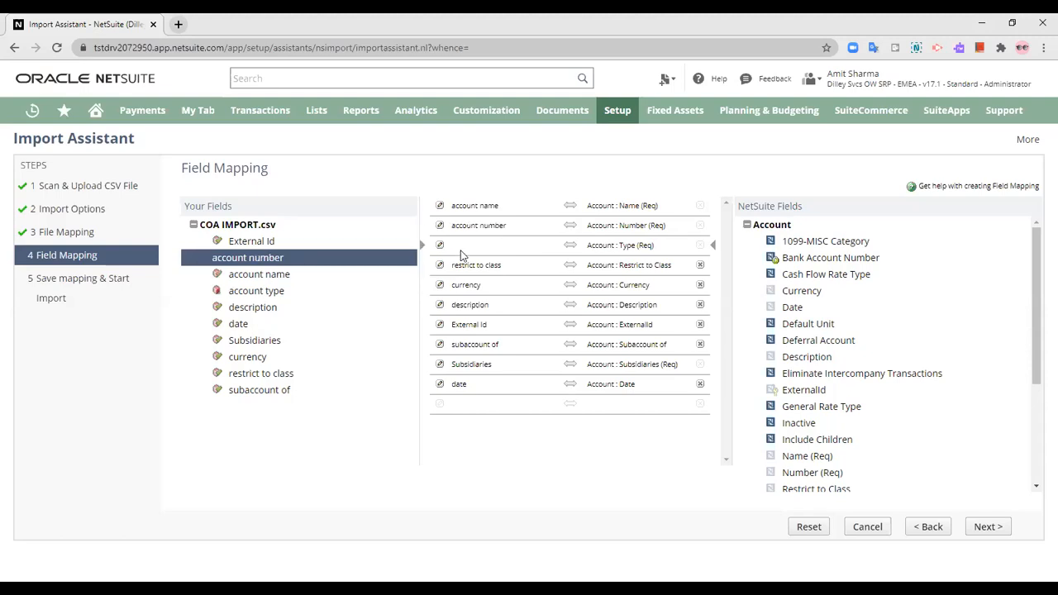
pyautogui.click(256, 291)
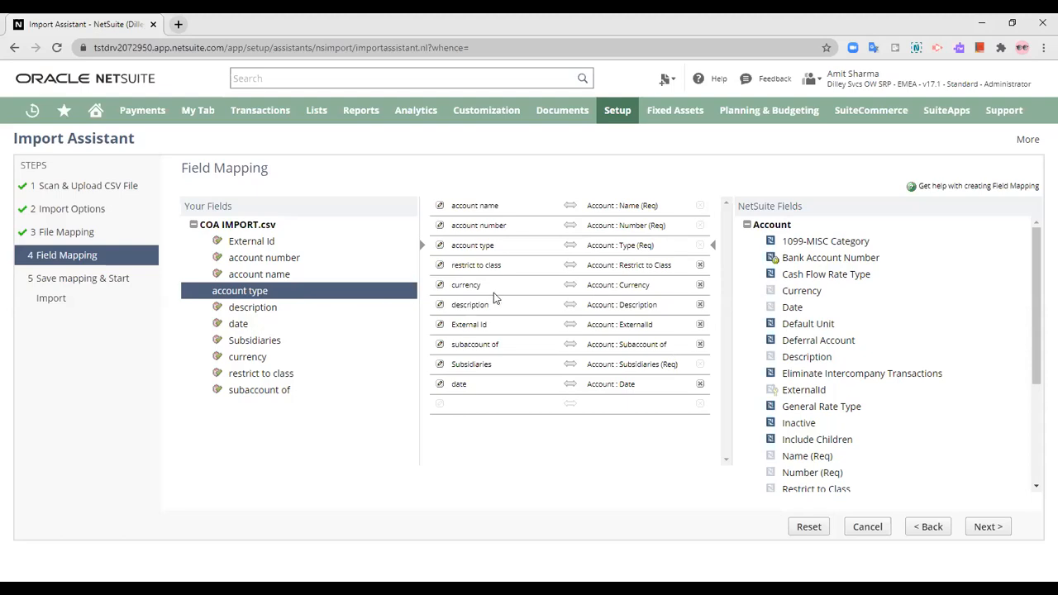
pyautogui.click(992, 527)
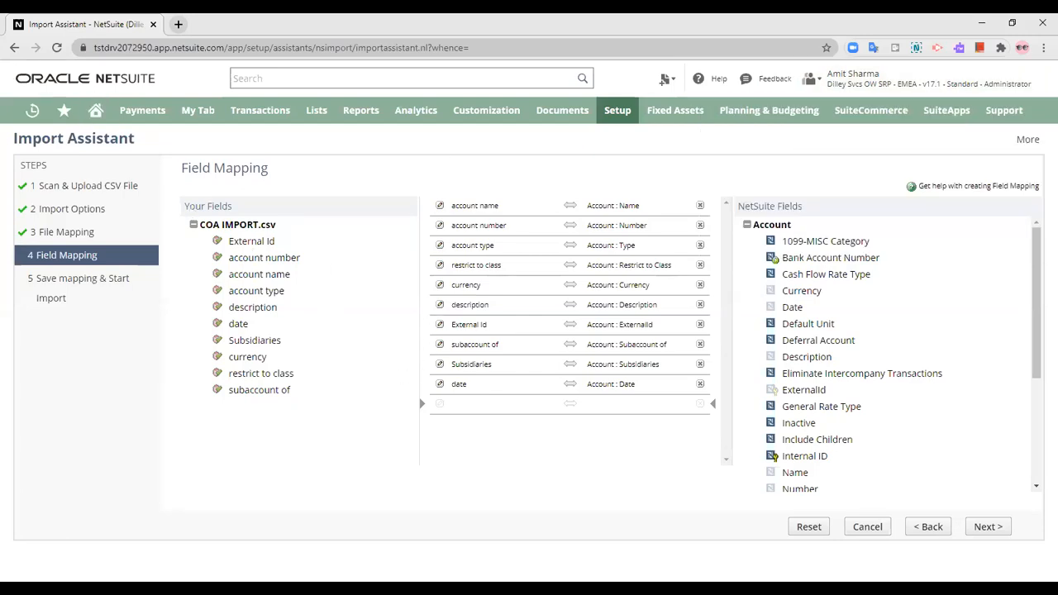
pyautogui.click(980, 530)
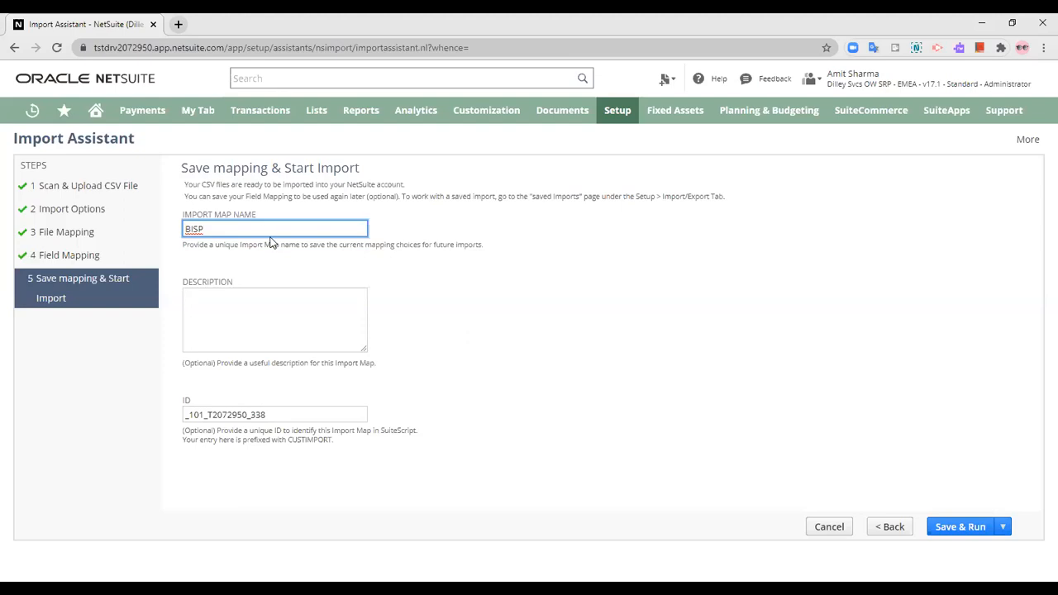
# - Save the import map under the name BISP, overwriting the saved import, and run the import
pyautogui.moveTo(239, 232); pyautogui.dragTo(199, 235)
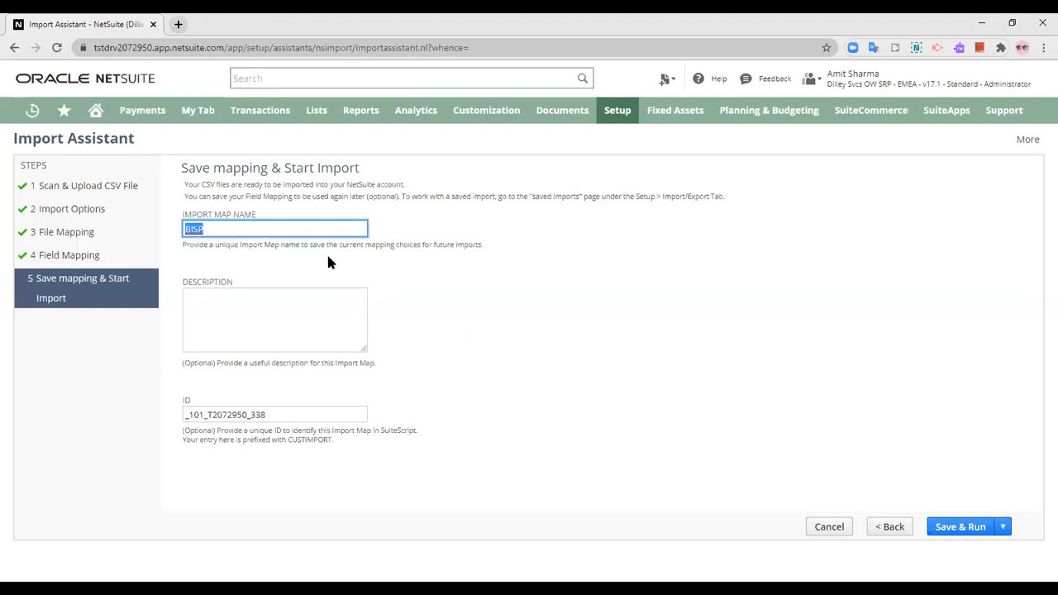
pyautogui.click(248, 229)
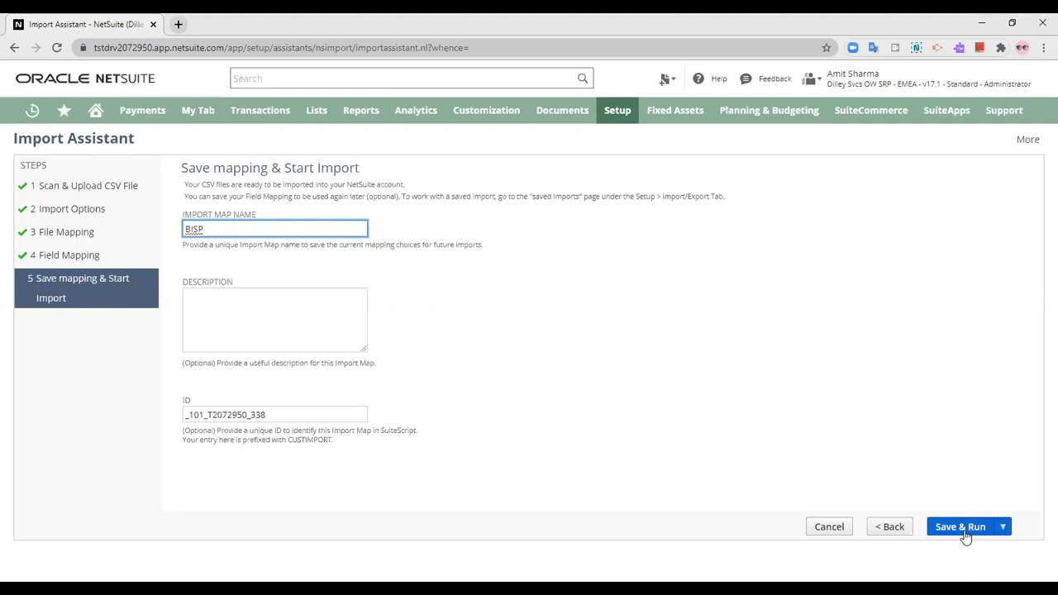
pyautogui.moveTo(1004, 537)
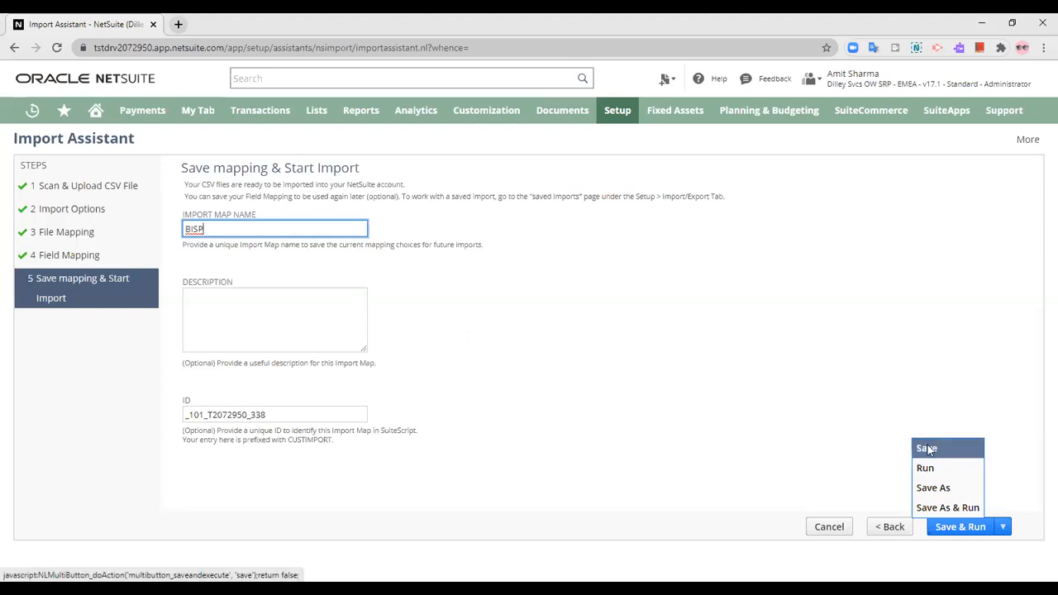
pyautogui.click(952, 534)
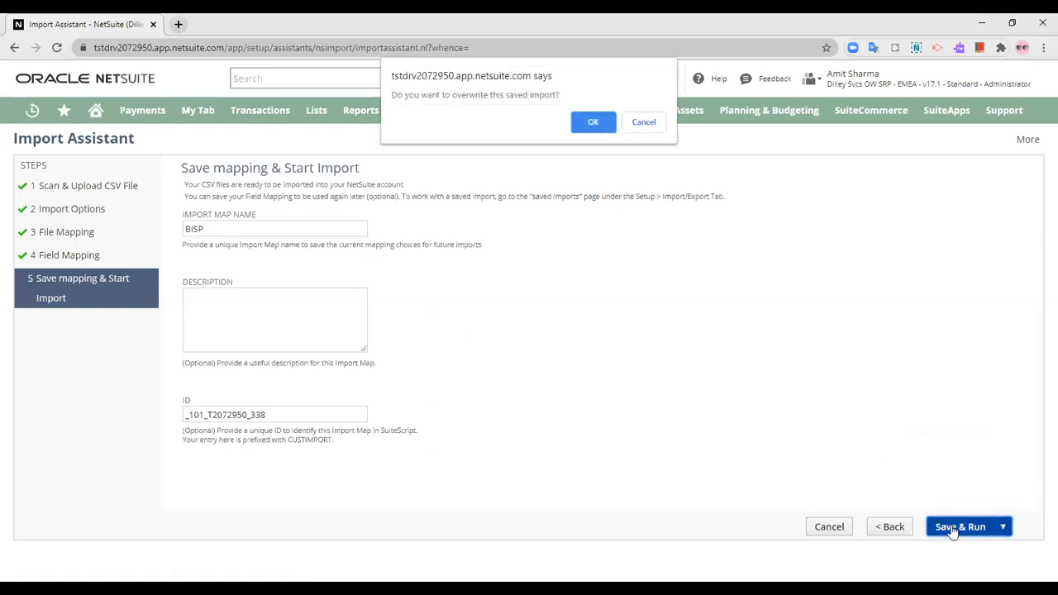
pyautogui.click(591, 122)
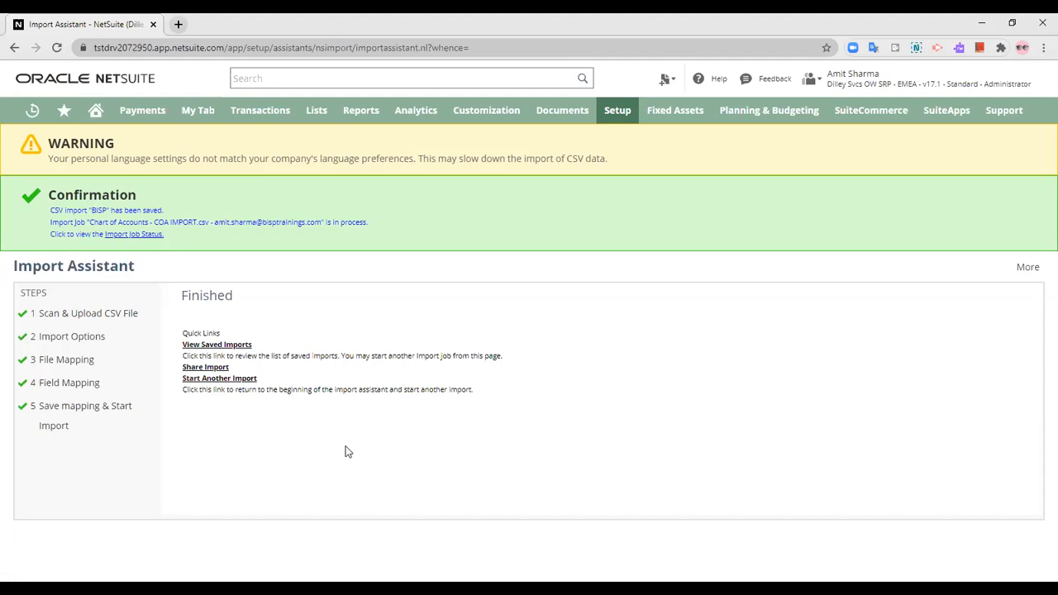
# - Check the import's job status and go back to the Chart of Accounts
pyautogui.click(139, 236)
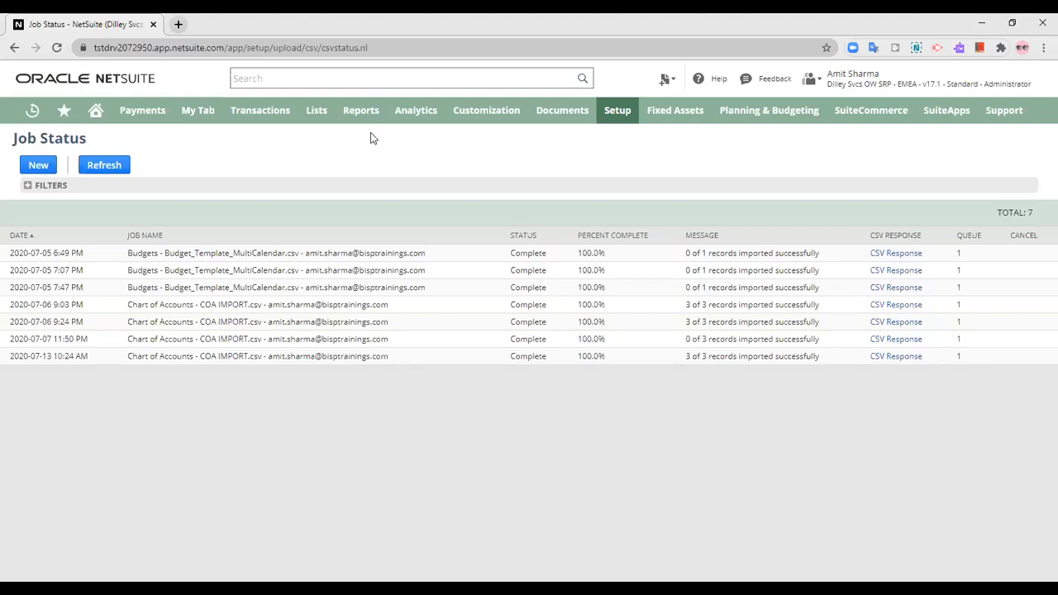
pyautogui.moveTo(613, 116)
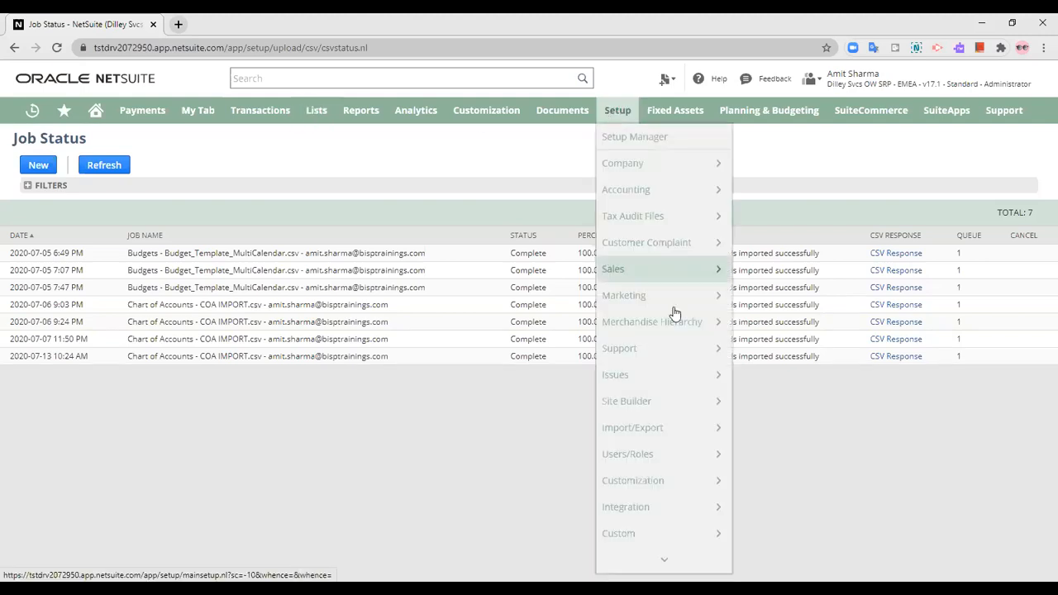
pyautogui.moveTo(716, 196)
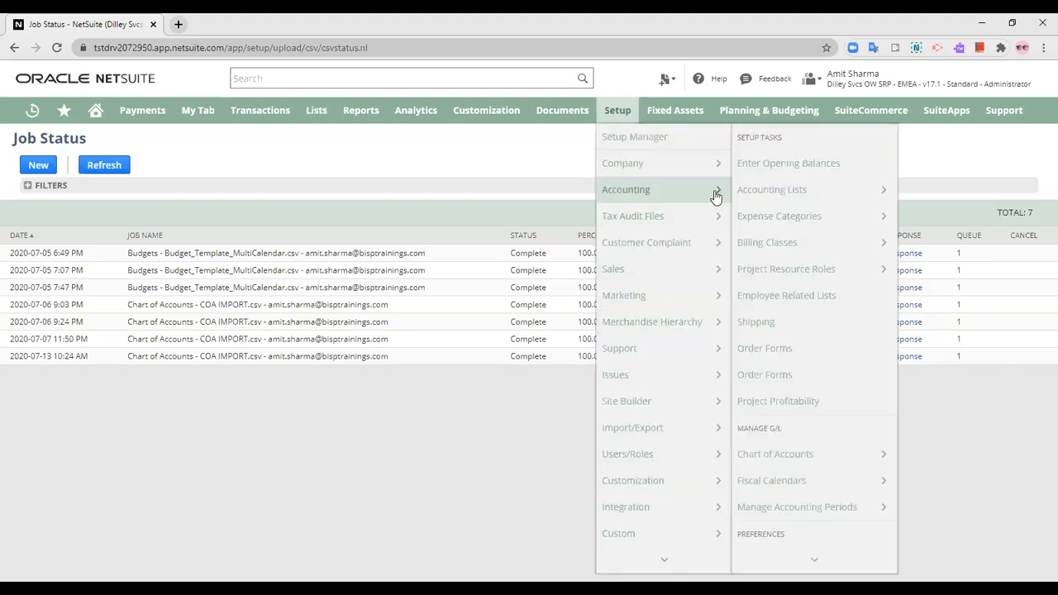
pyautogui.click(738, 454)
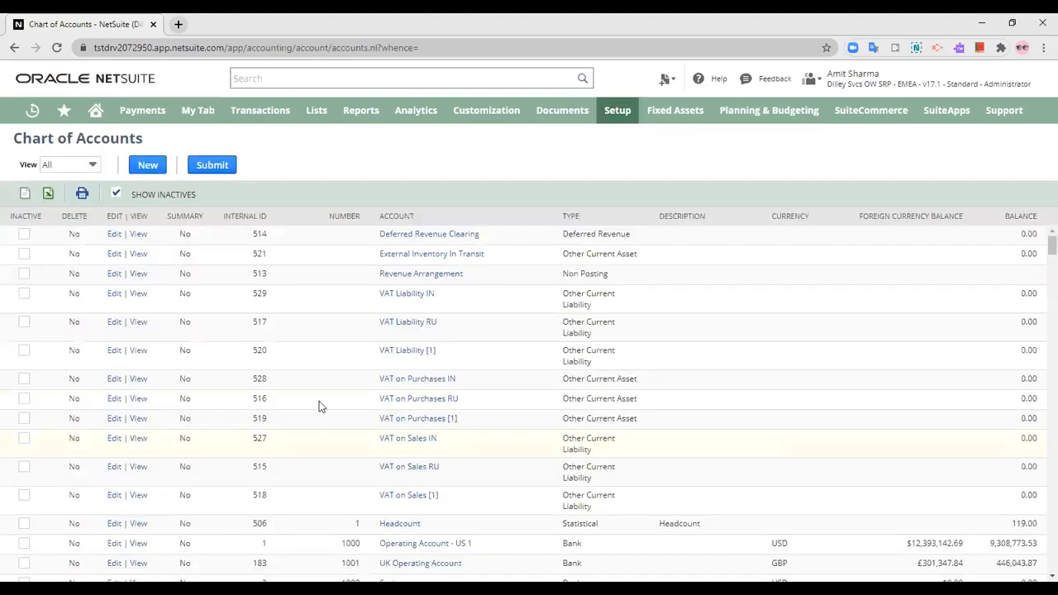
# - Sort the Chart of Accounts by number and locate the imported bisp machinery, bisp accounts payables and bisp accounts receivables accounts
pyautogui.click(347, 218)
pyautogui.scroll(-6, 389, 293)
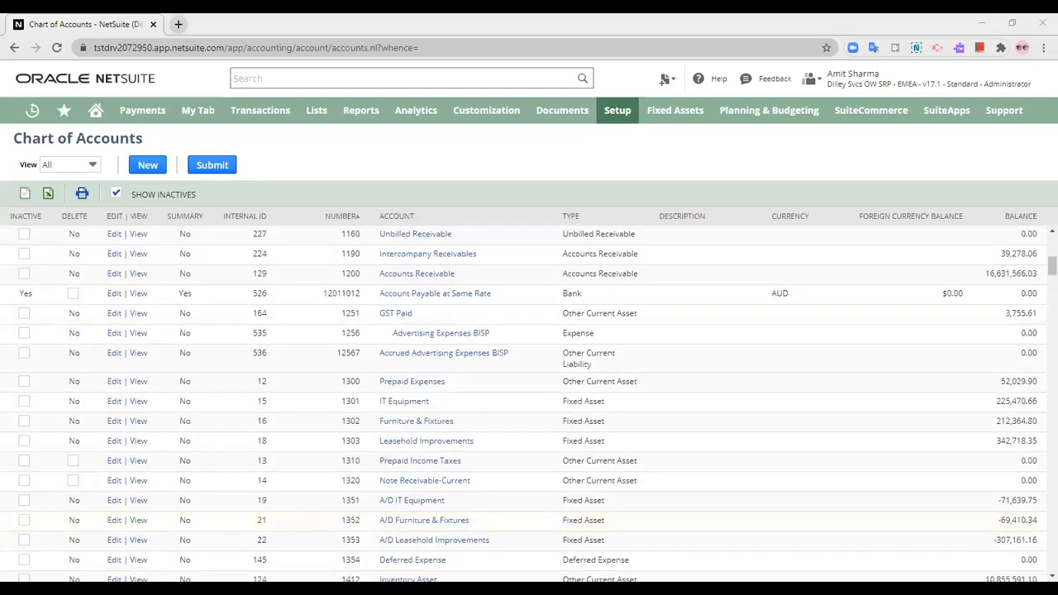
pyautogui.scroll(-12, 441, 467)
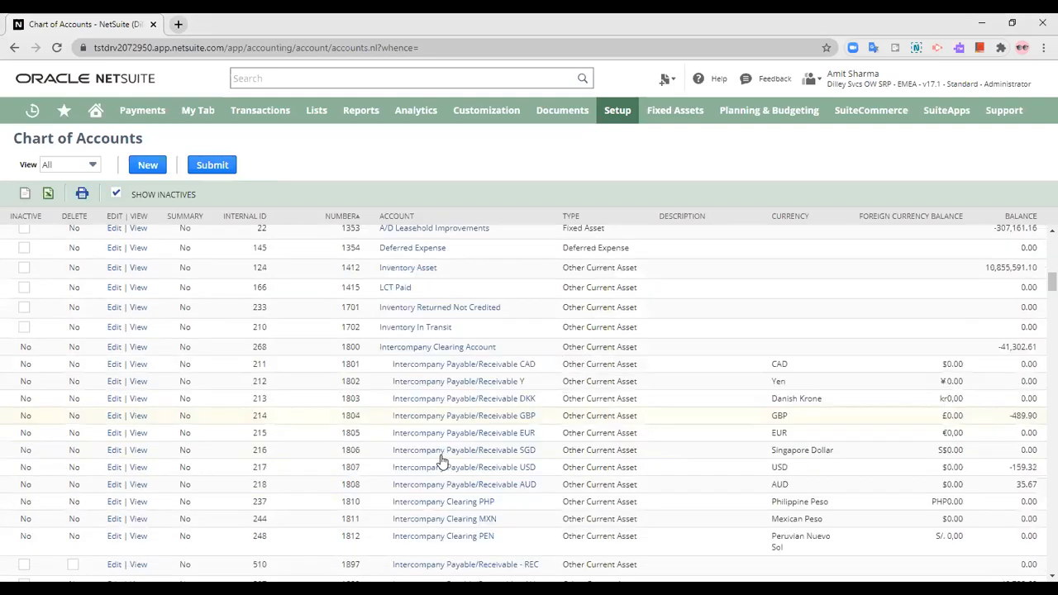
pyautogui.scroll(-15, 440, 458)
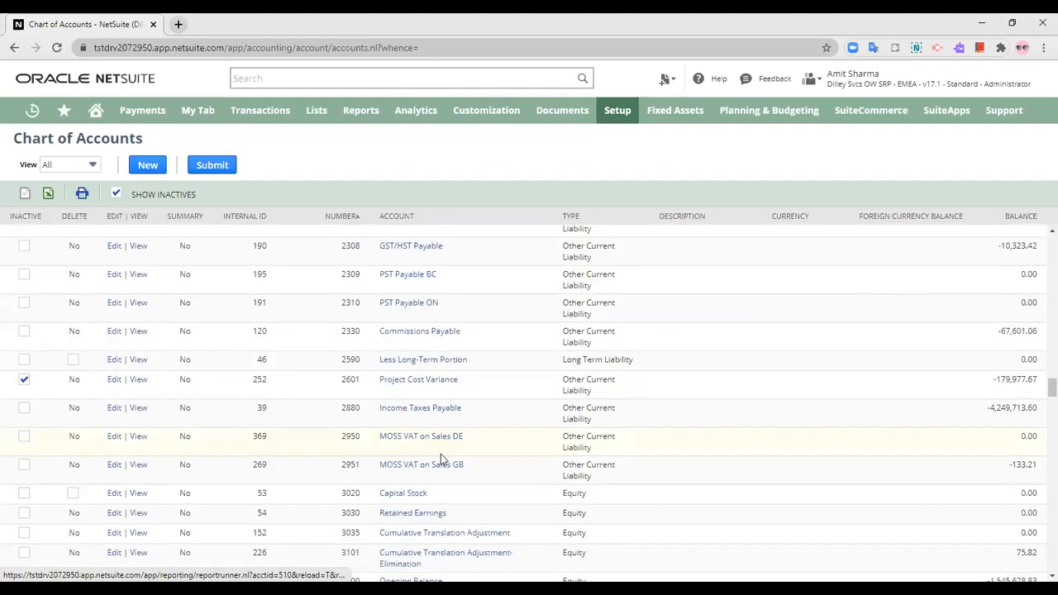
pyautogui.scroll(-4, 440, 458)
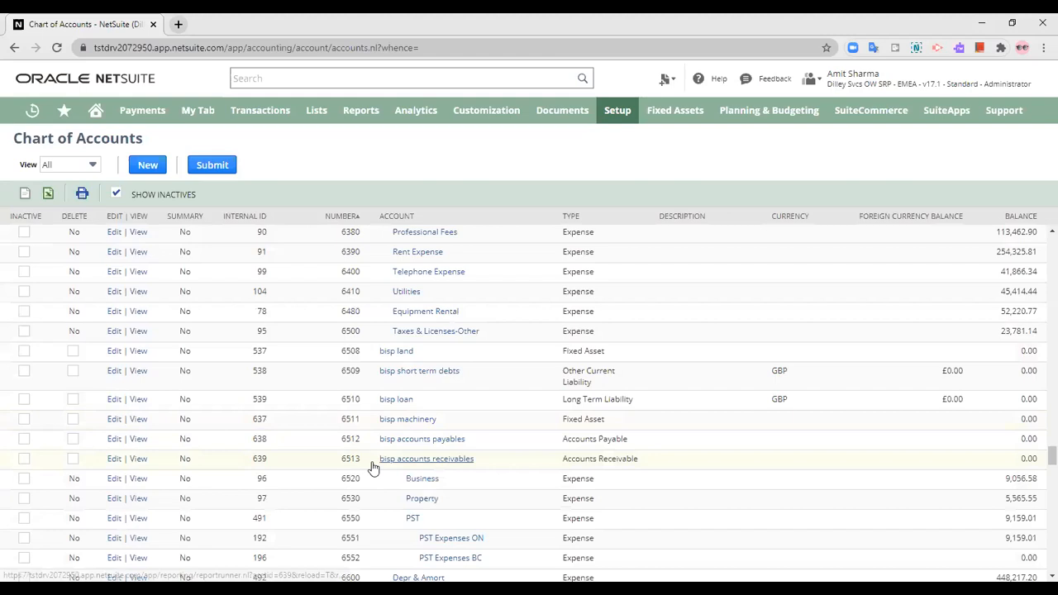
pyautogui.moveTo(329, 423); pyautogui.dragTo(496, 459)
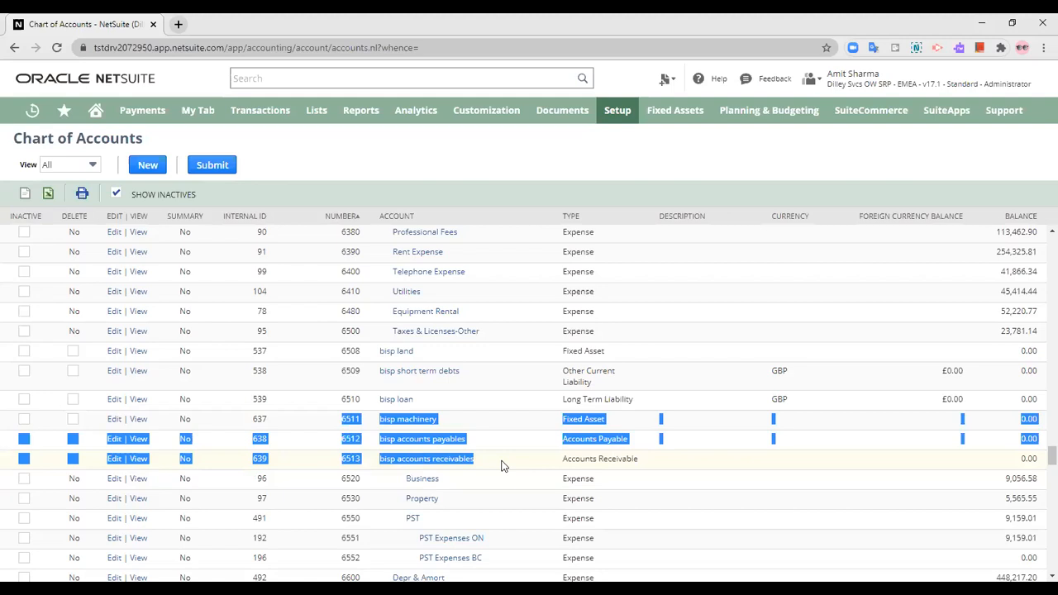
pyautogui.click(311, 438)
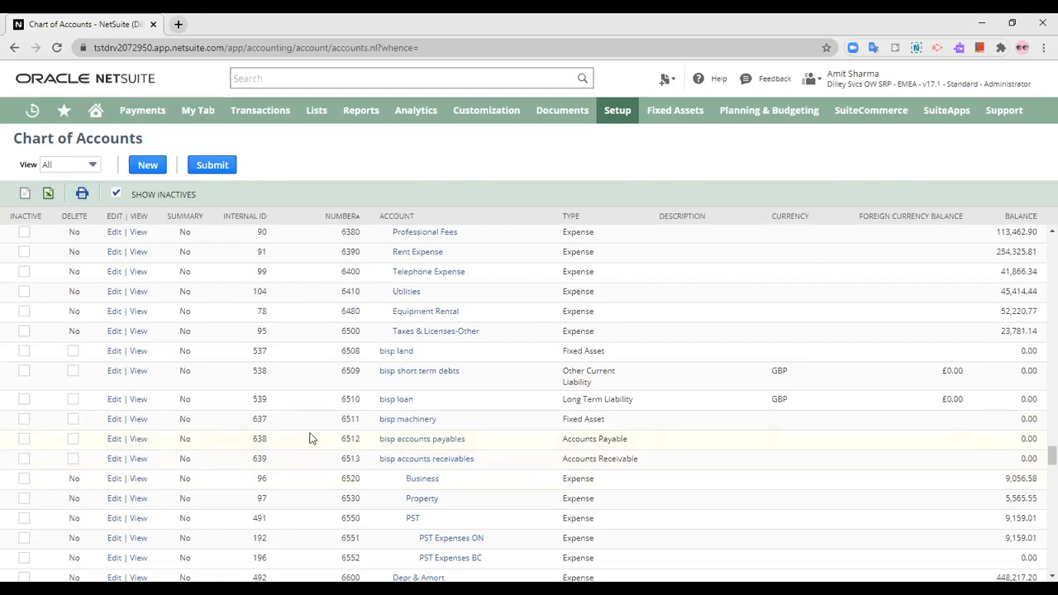